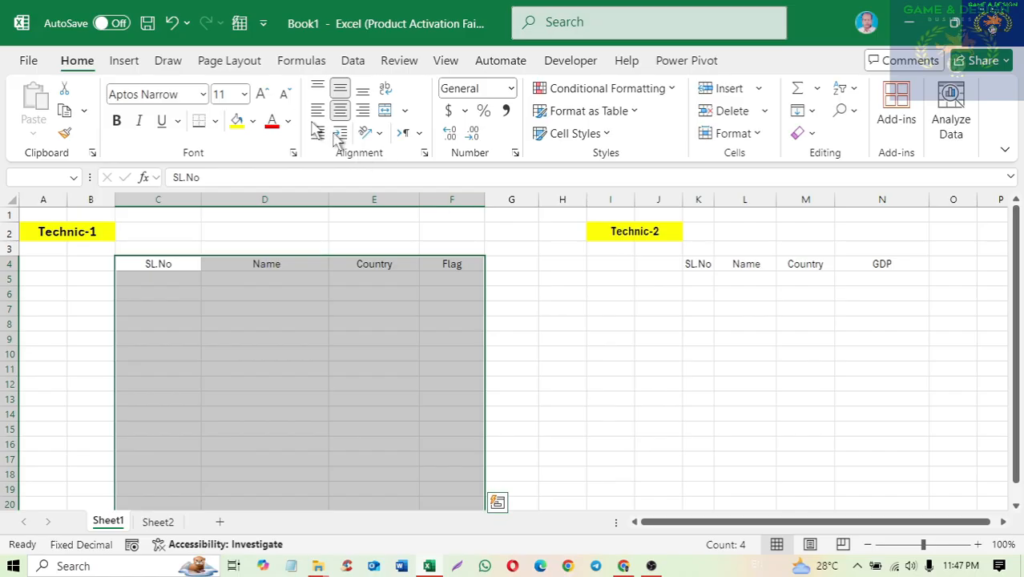
Step: Start a formula-based conditional formatting rule for the selected table range using the formula =C4<>""
{"action": "left_click", "coordinate": [649, 90]}
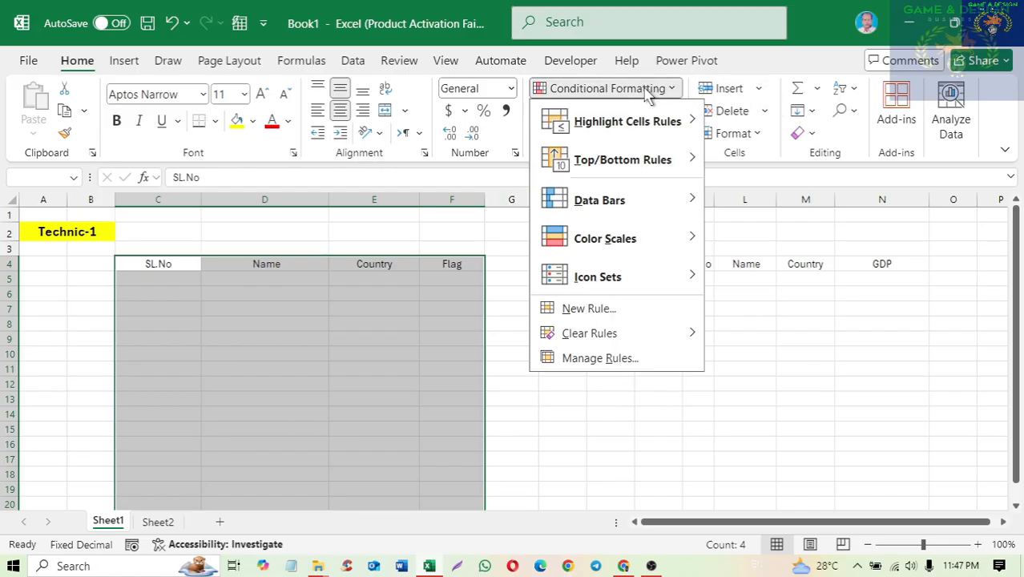
{"action": "left_click", "coordinate": [584, 311]}
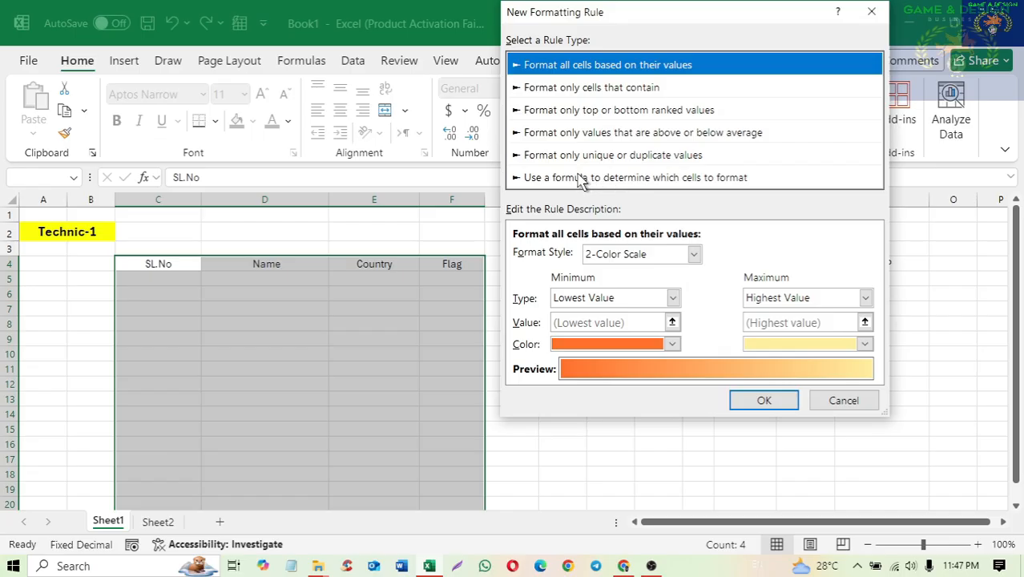
{"action": "left_click", "coordinate": [585, 177]}
{"action": "left_click", "coordinate": [578, 251]}
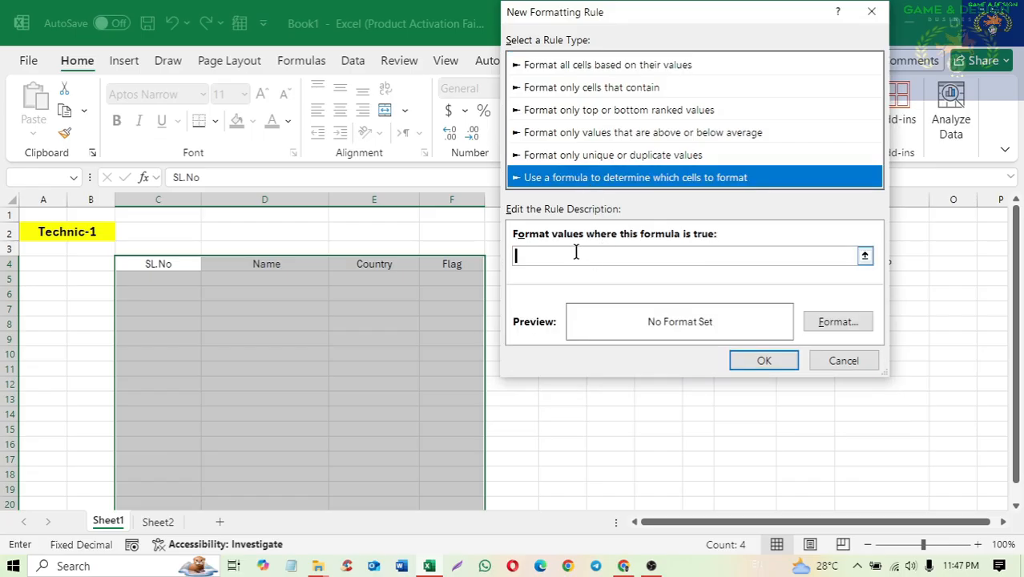
{"action": "left_click", "coordinate": [163, 265]}
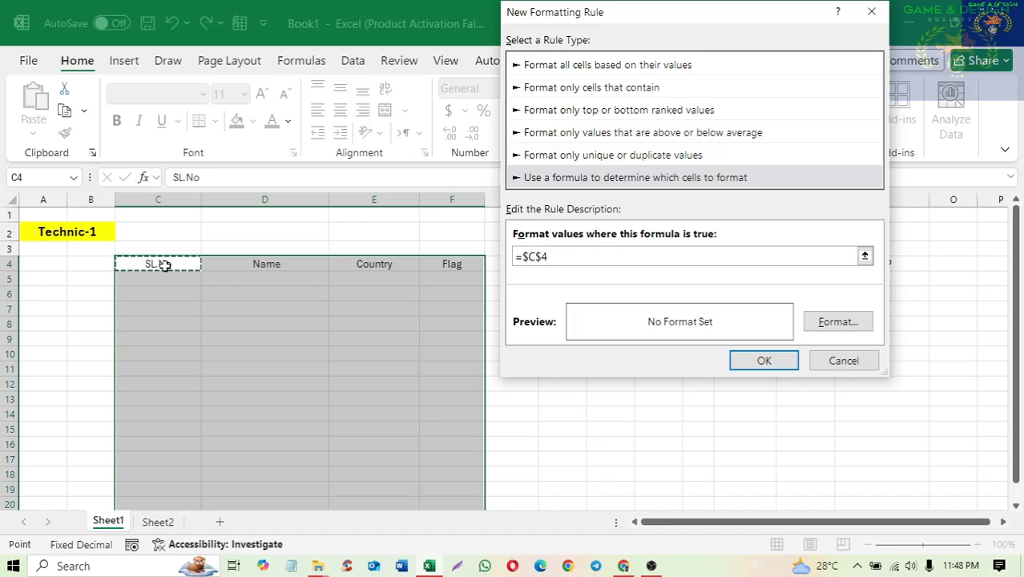
{"action": "key", "text": "F4"}
{"action": "key", "text": "F4"}
{"action": "key", "text": "F4"}
{"action": "type", "text": "<"}
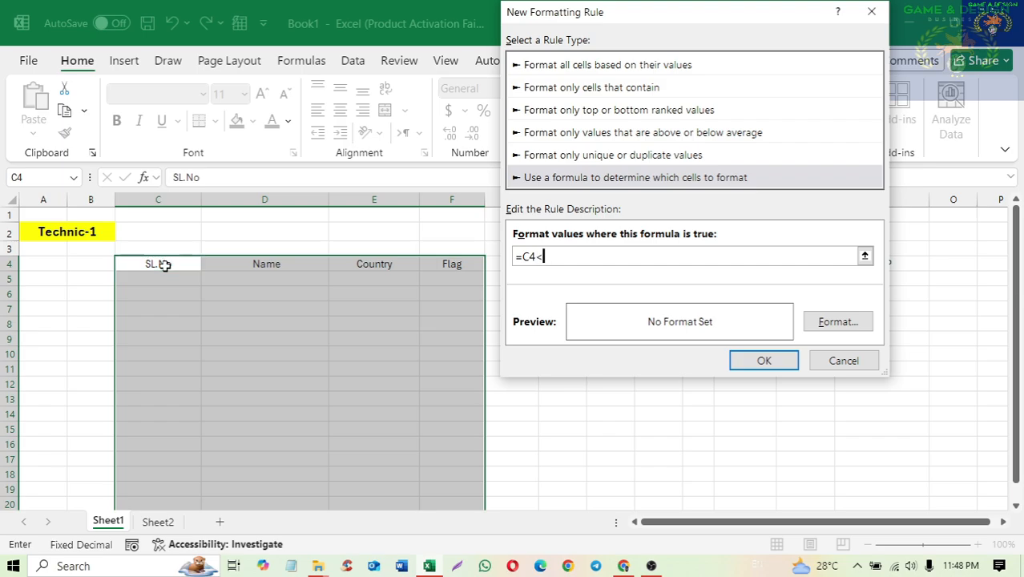
{"action": "type", "text": ">\"\""}
Step: Give the rule's format an outline border and apply the rule to the selected range
{"action": "left_click", "coordinate": [854, 325]}
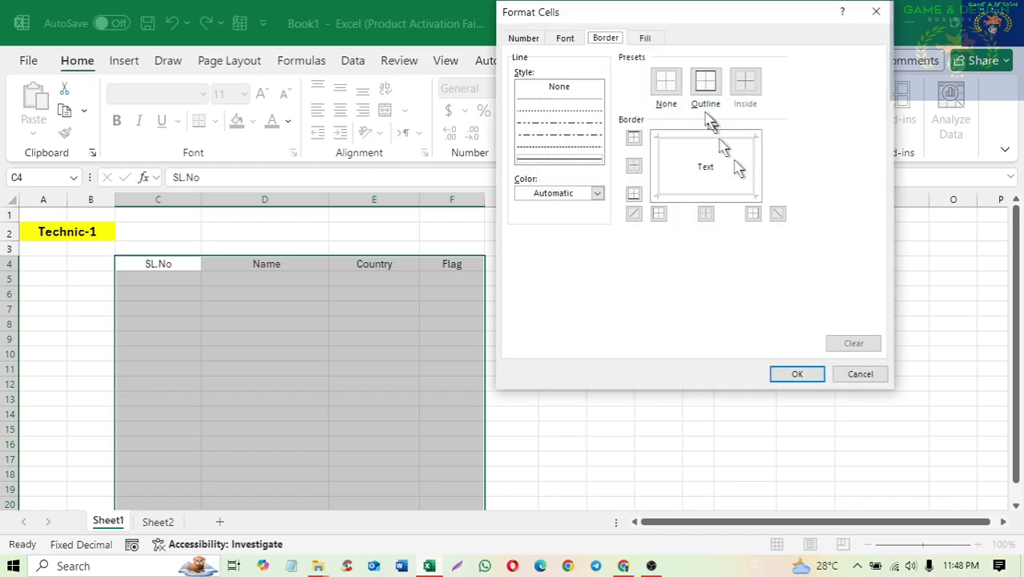
{"action": "left_click", "coordinate": [708, 84]}
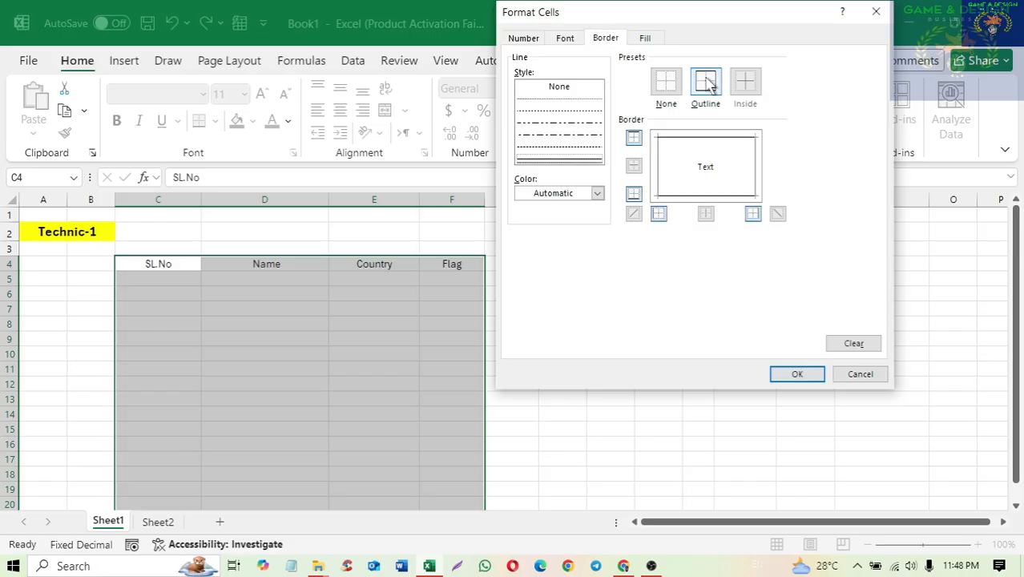
{"action": "left_click", "coordinate": [809, 375]}
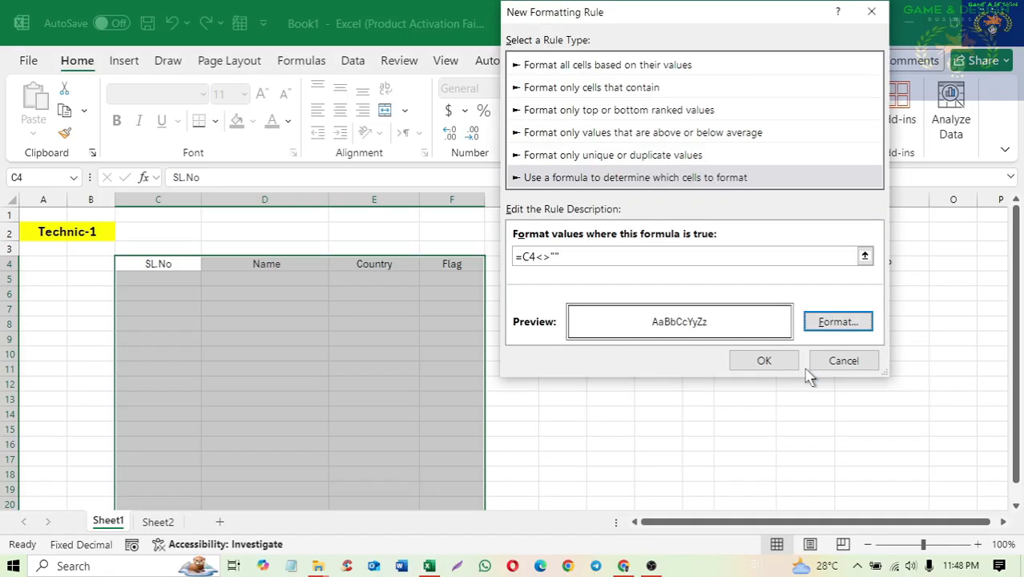
{"action": "left_click", "coordinate": [761, 362]}
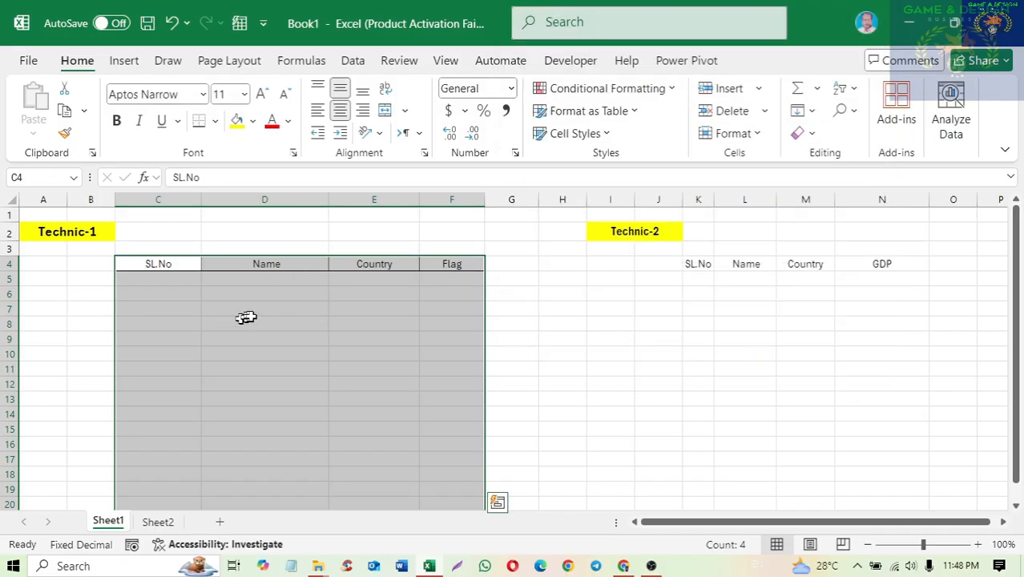
Step: Fill the first record in row 5 with serial number 1, the person's name and country USA
{"action": "left_click", "coordinate": [166, 275]}
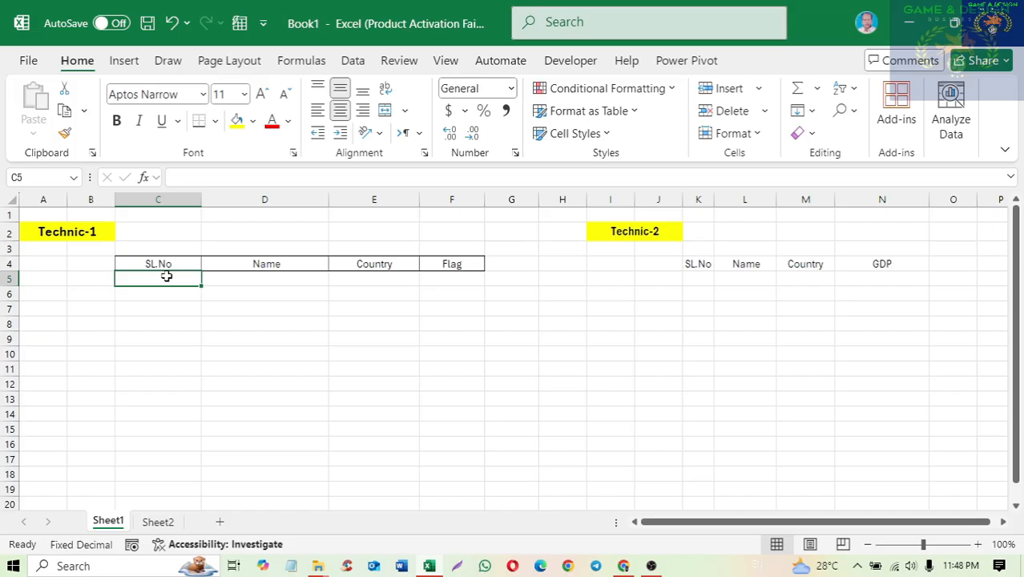
{"action": "type", "text": "1"}
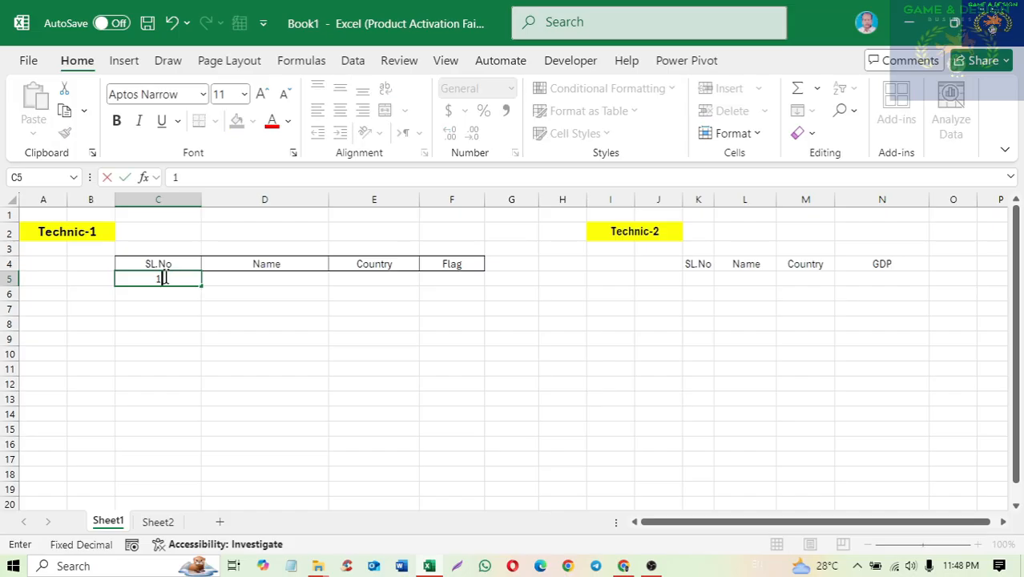
{"action": "key", "text": "Tab"}
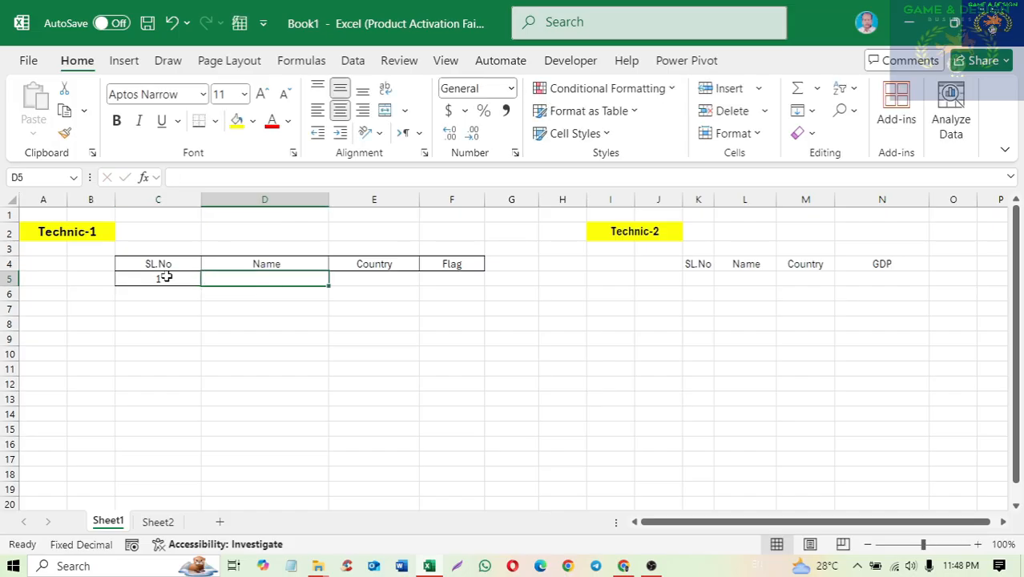
{"action": "type", "text": "D"}
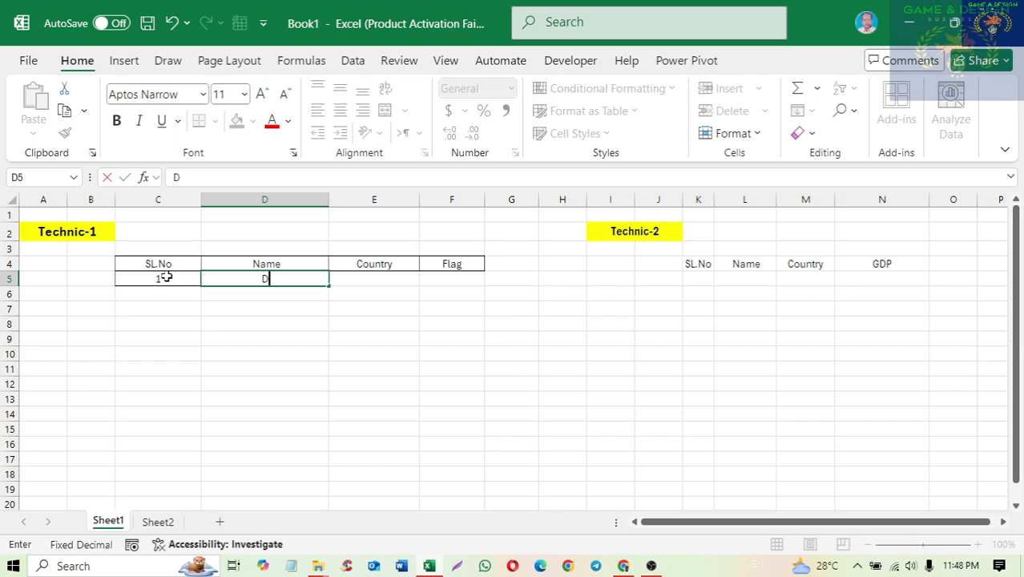
{"action": "type", "text": "avid"}
{"action": "key", "text": "Tab"}
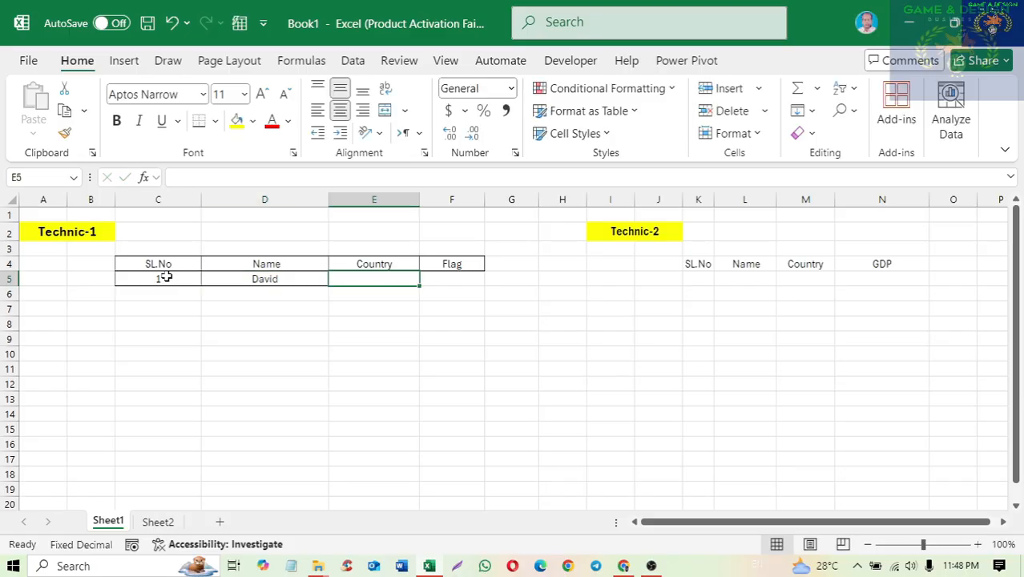
{"action": "type", "text": "Us"}
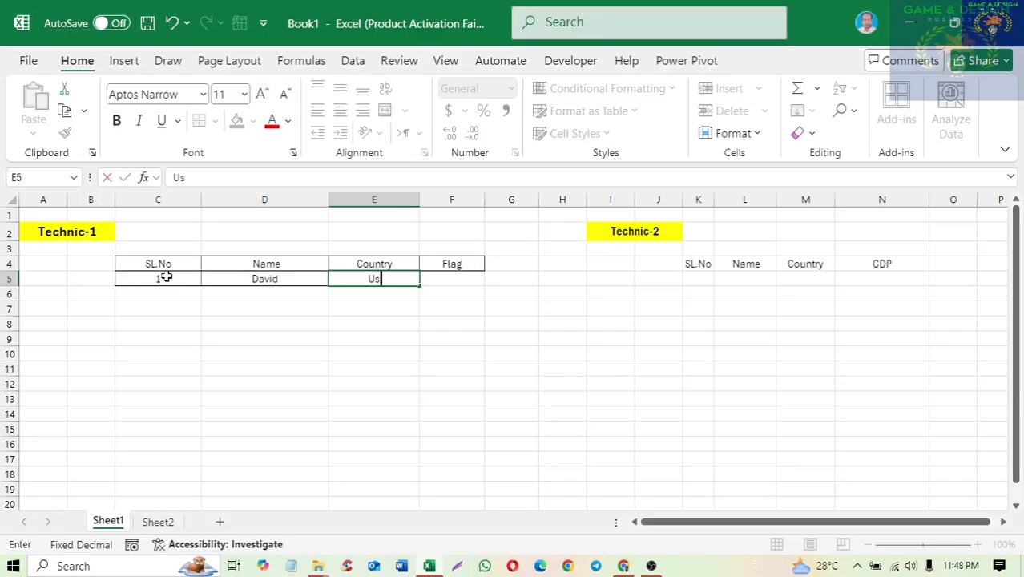
{"action": "key", "text": "BackSpace"}
{"action": "type", "text": "SA"}
Step: Enter serial number 2 followed by the second person's name in cell C6
{"action": "left_click", "coordinate": [151, 294]}
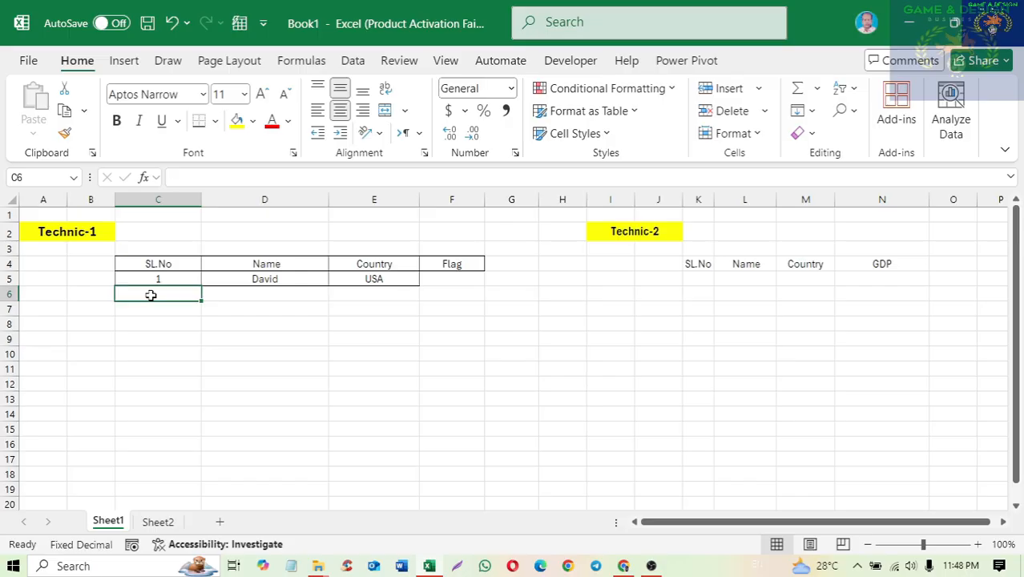
{"action": "type", "text": "2"}
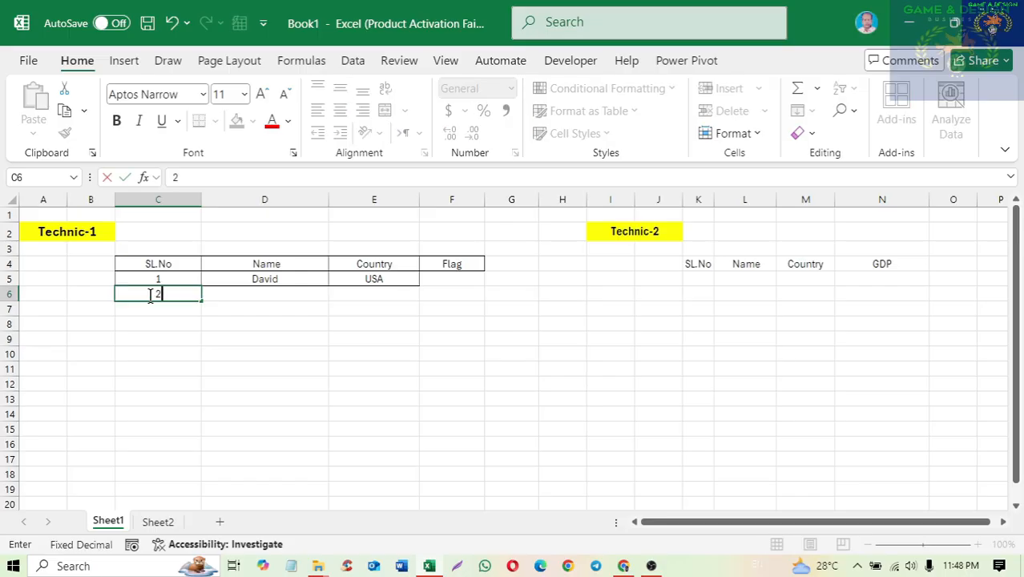
{"action": "type", "text": " Meri"}
{"action": "type", "text": "na"}
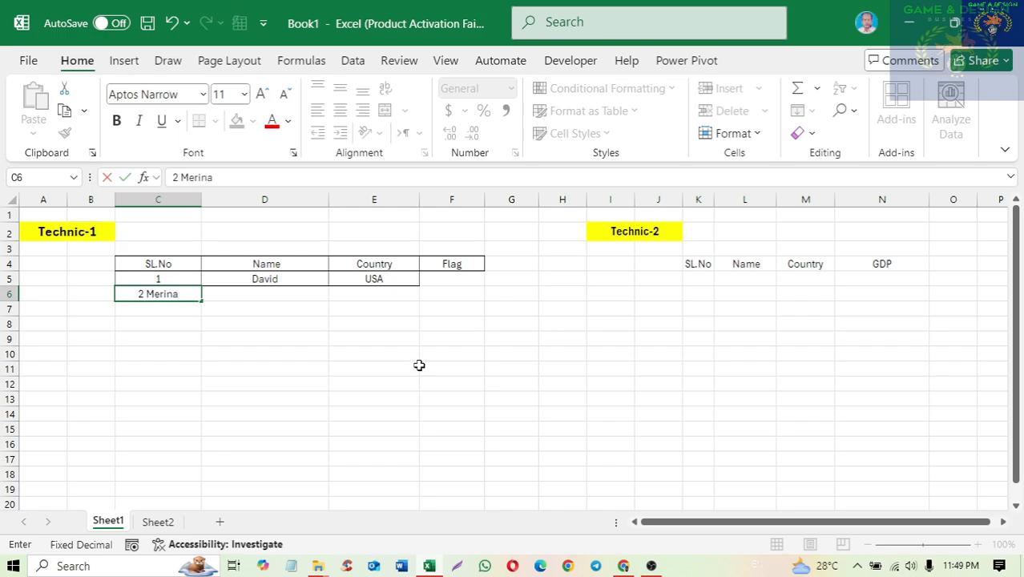
{"action": "key", "text": "Tab"}
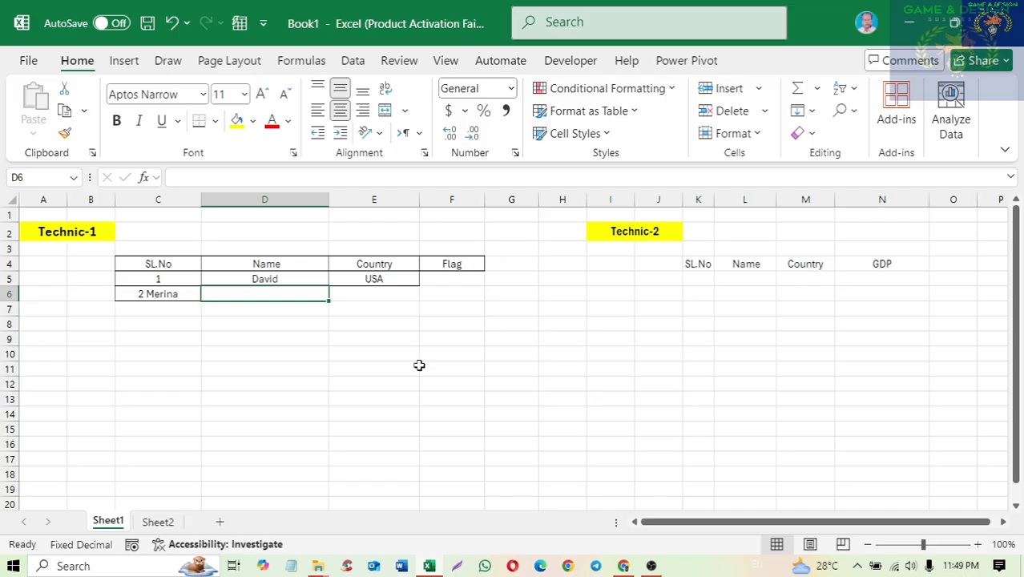
Step: Move the name text out of C6 into D6, leaving 2 in C6, and enter UK as the country in E6
{"action": "left_click", "coordinate": [170, 295]}
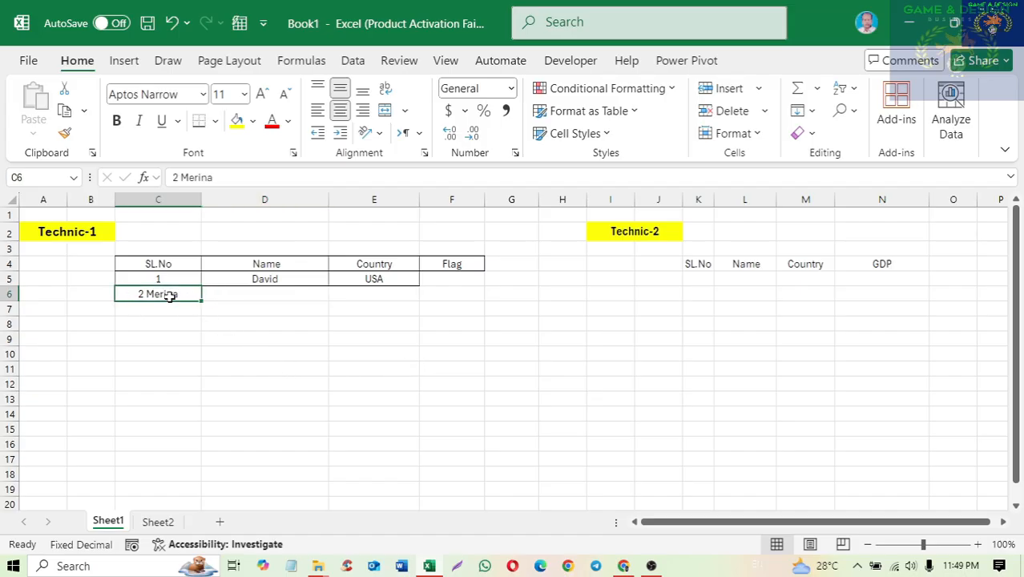
{"action": "double_click", "coordinate": [177, 294]}
{"action": "left_click_drag", "start_coordinate": [181, 294], "coordinate": [145, 294]}
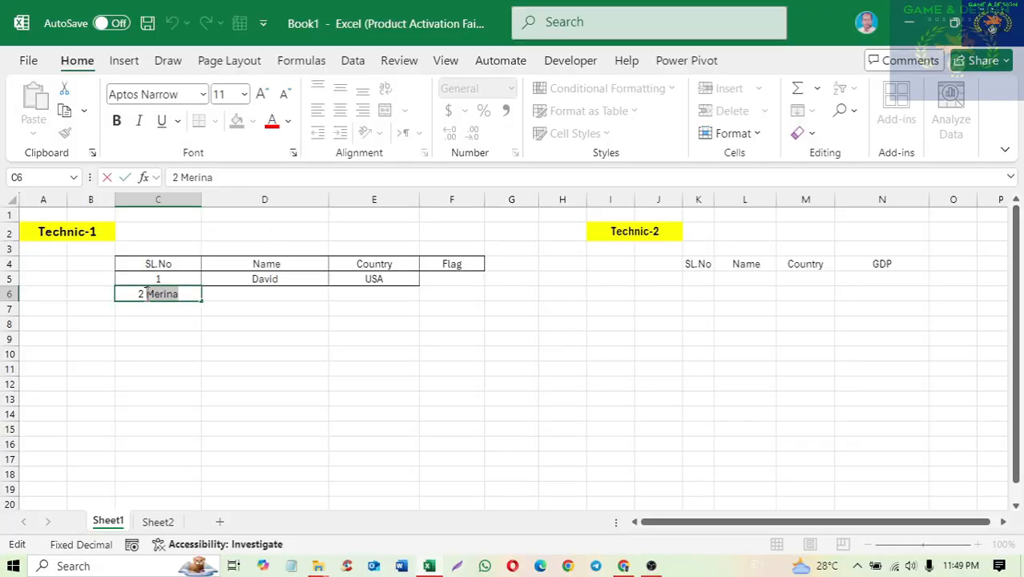
{"action": "key", "text": "ctrl+x"}
{"action": "left_click", "coordinate": [251, 294]}
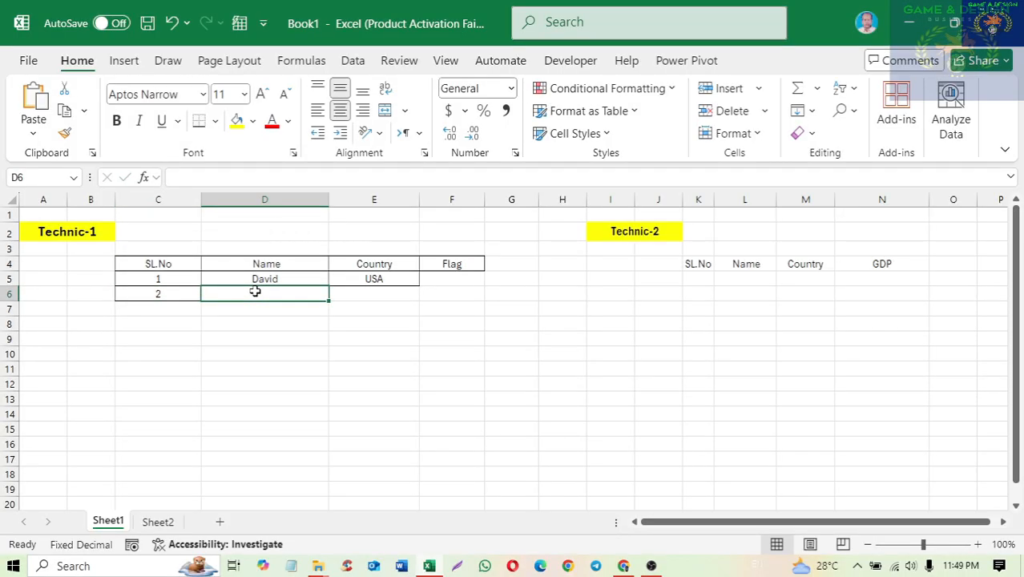
{"action": "key", "text": "ctrl+v"}
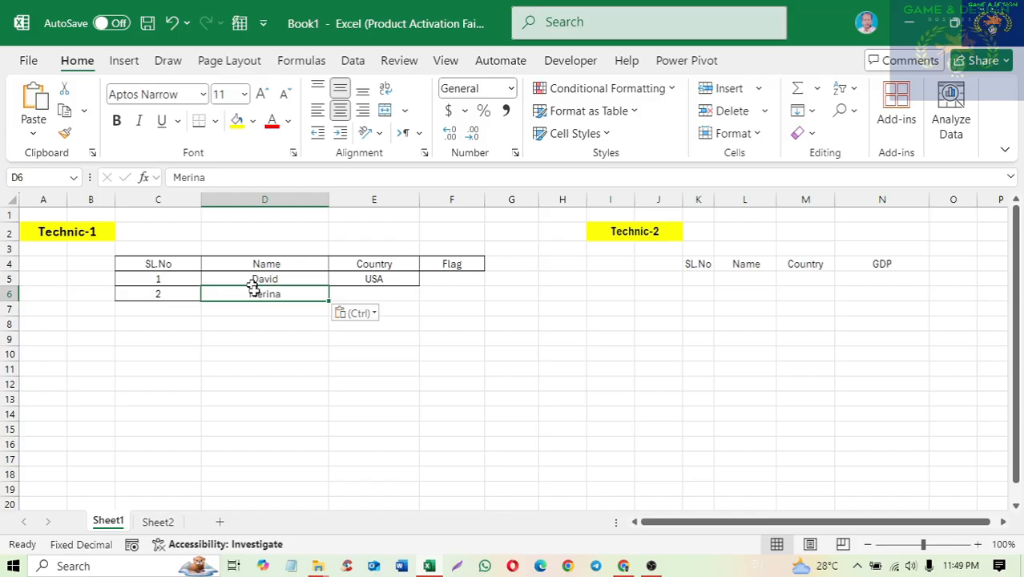
{"action": "left_click", "coordinate": [363, 293]}
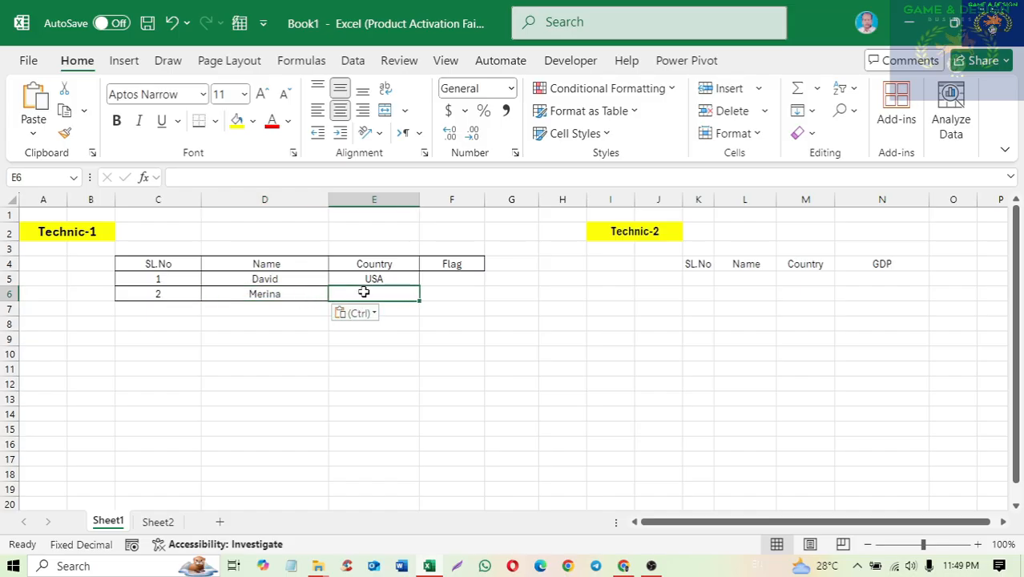
{"action": "type", "text": "UK"}
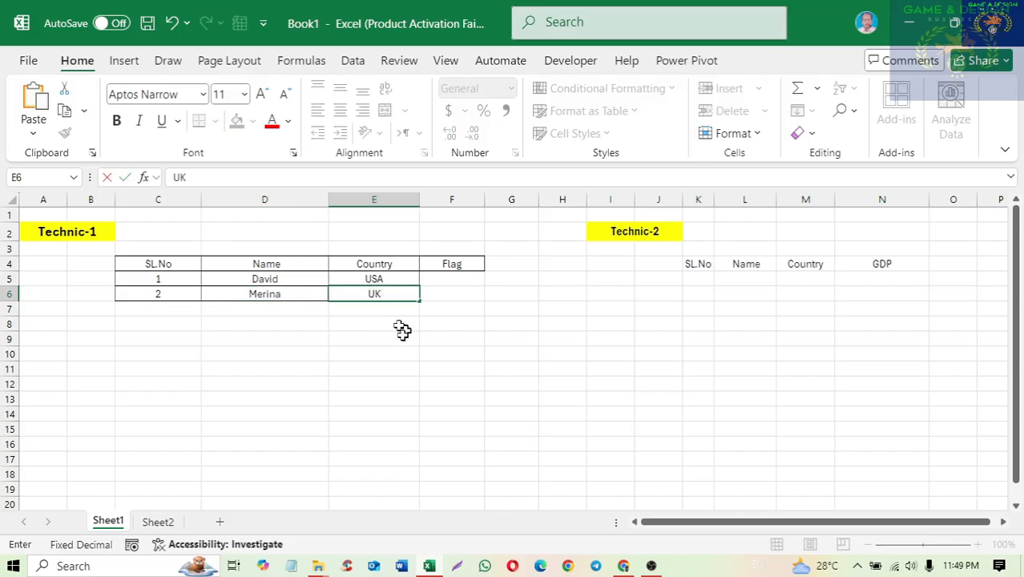
Step: Enter serial number 3 in C7 and the third person's name in D7
{"action": "left_click", "coordinate": [132, 311]}
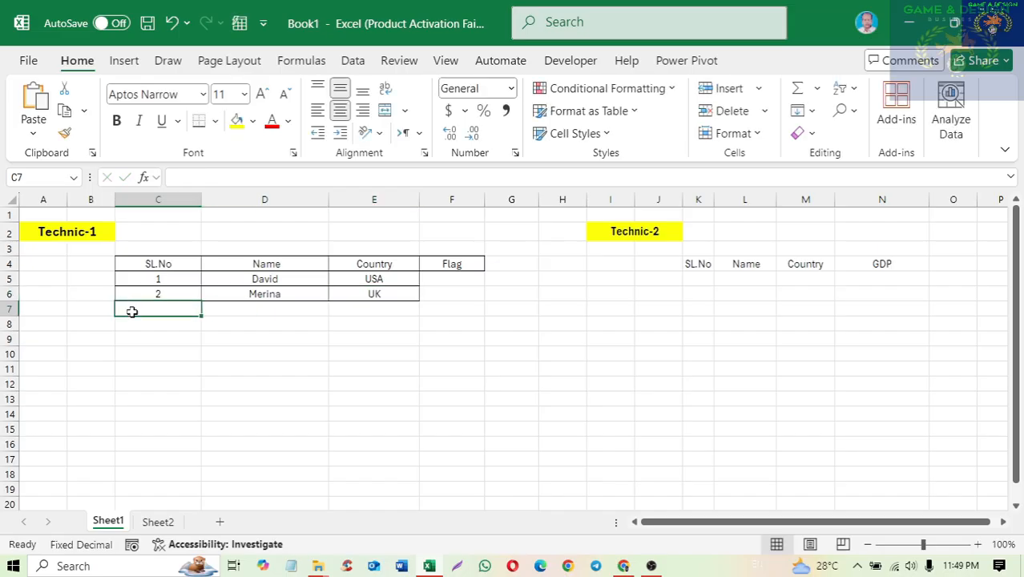
{"action": "type", "text": "3"}
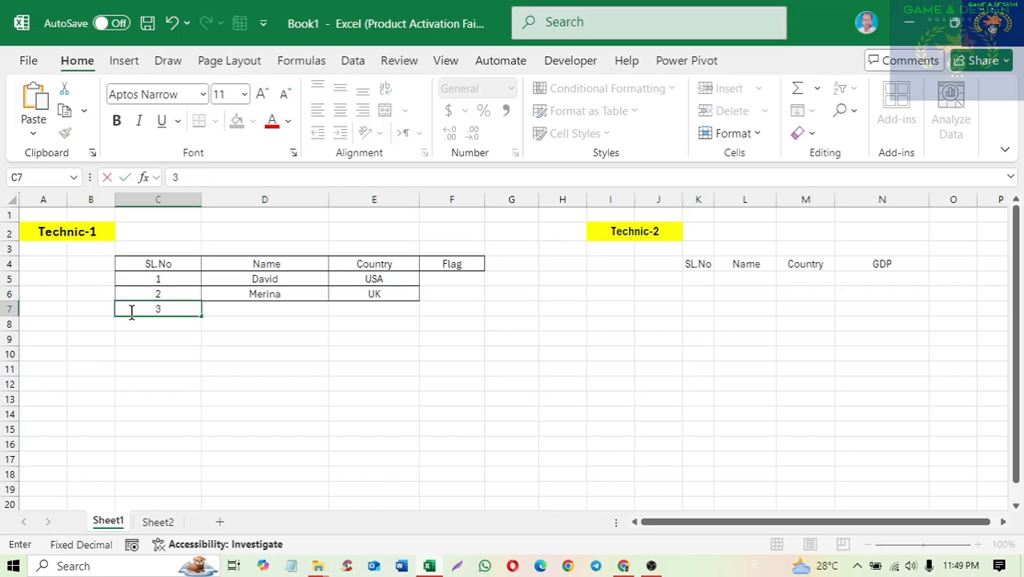
{"action": "key", "text": "Tab"}
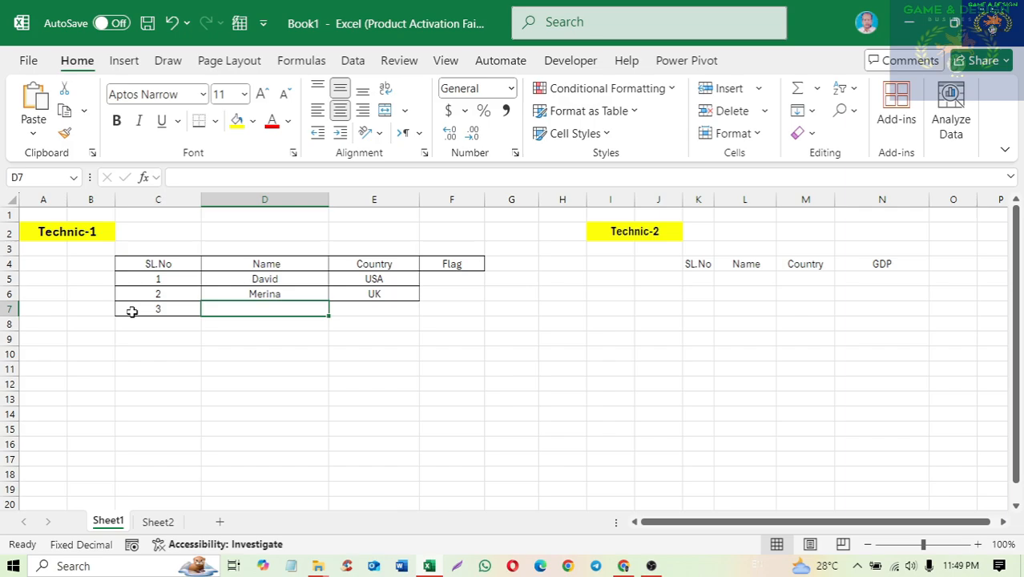
{"action": "type", "text": "Ara"}
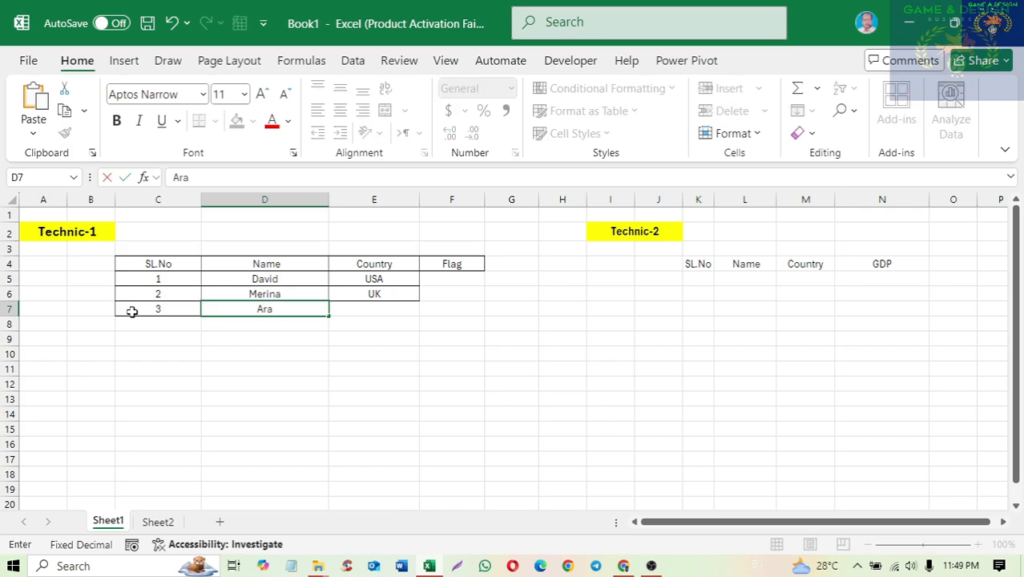
{"action": "type", "text": "in"}
{"action": "type", "text": "e"}
{"action": "key", "text": "Tab"}
{"action": "key", "text": "Tab"}
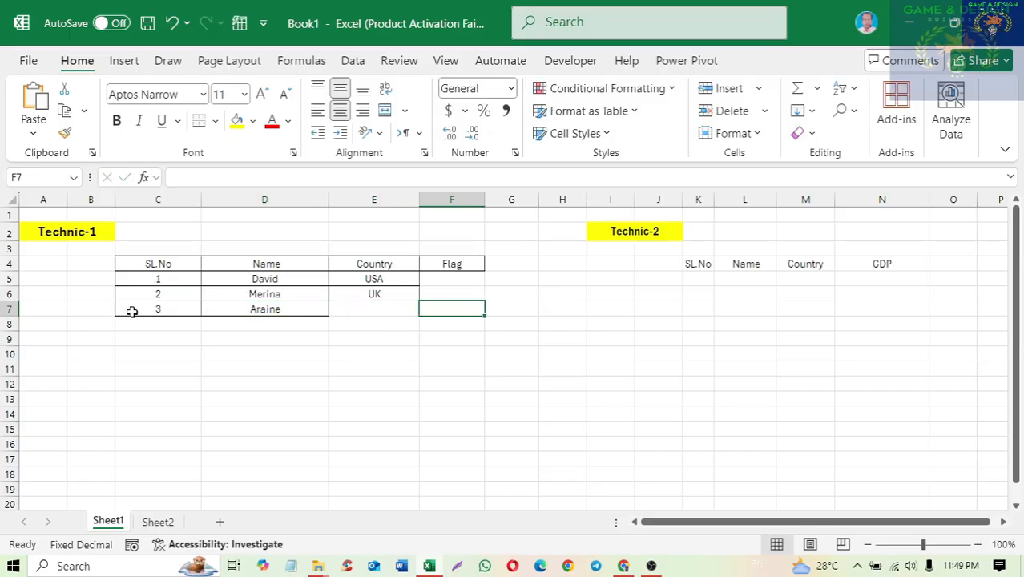
Step: Enter UA as the third record's country in cell E7
{"action": "key", "text": "Left"}
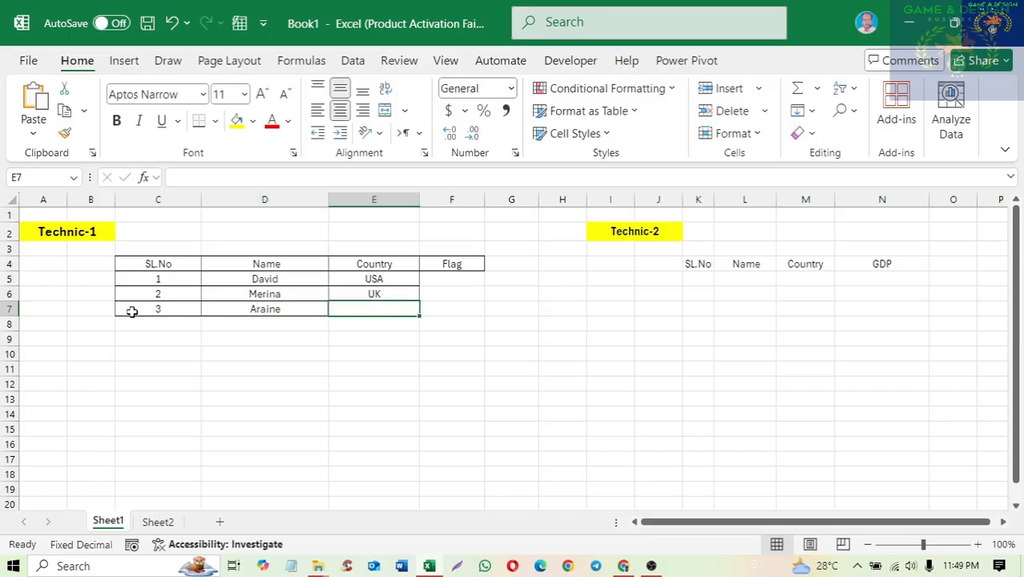
{"action": "type", "text": "U"}
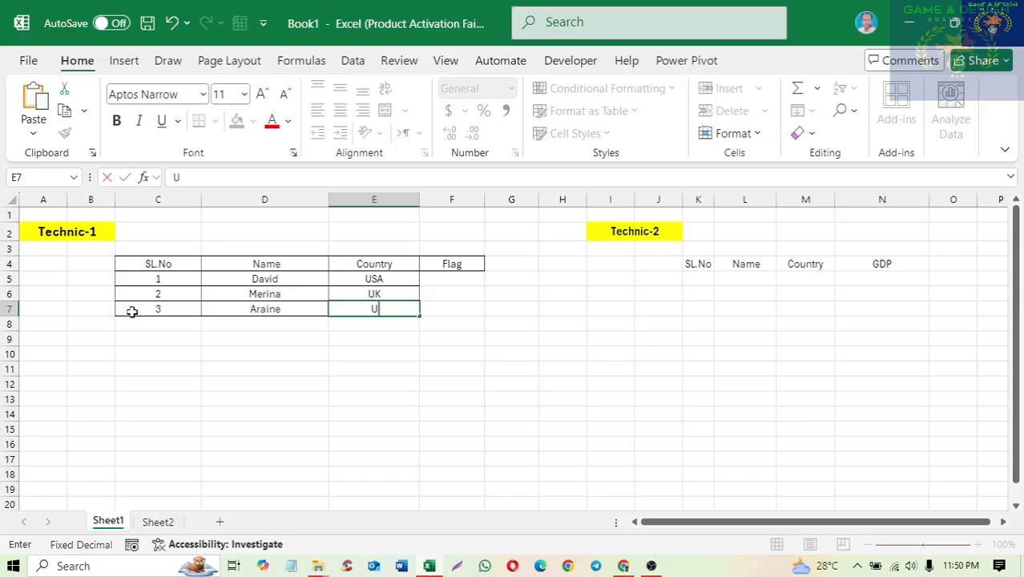
{"action": "type", "text": "E"}
{"action": "type", "text": "A"}
{"action": "key", "text": "BackSpace"}
{"action": "key", "text": "BackSpace"}
{"action": "type", "text": "A"}
{"action": "left_click", "coordinate": [452, 321]}
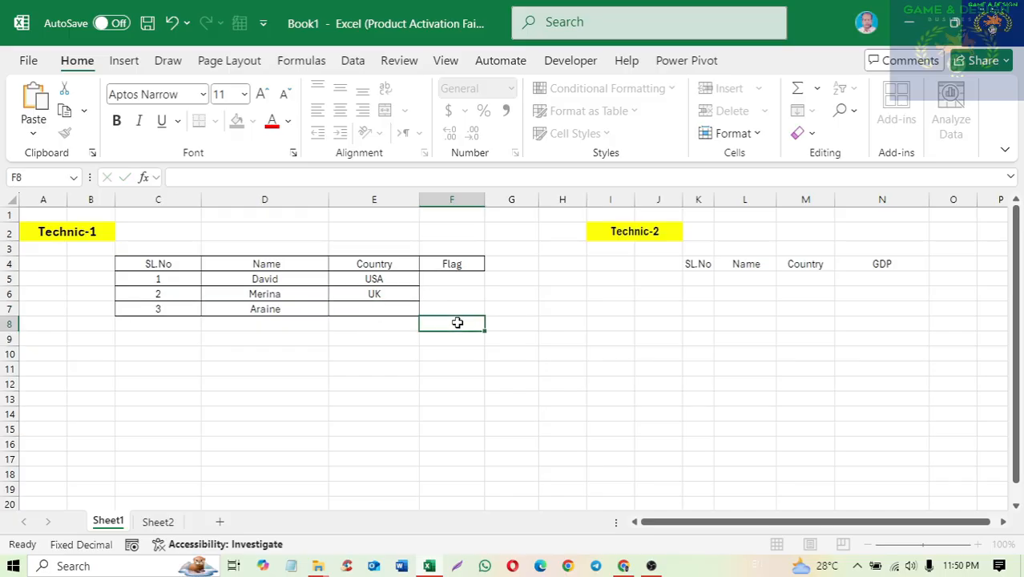
Step: Convert the country entries in E5:E7 to the Geography data type
{"action": "left_click", "coordinate": [447, 280]}
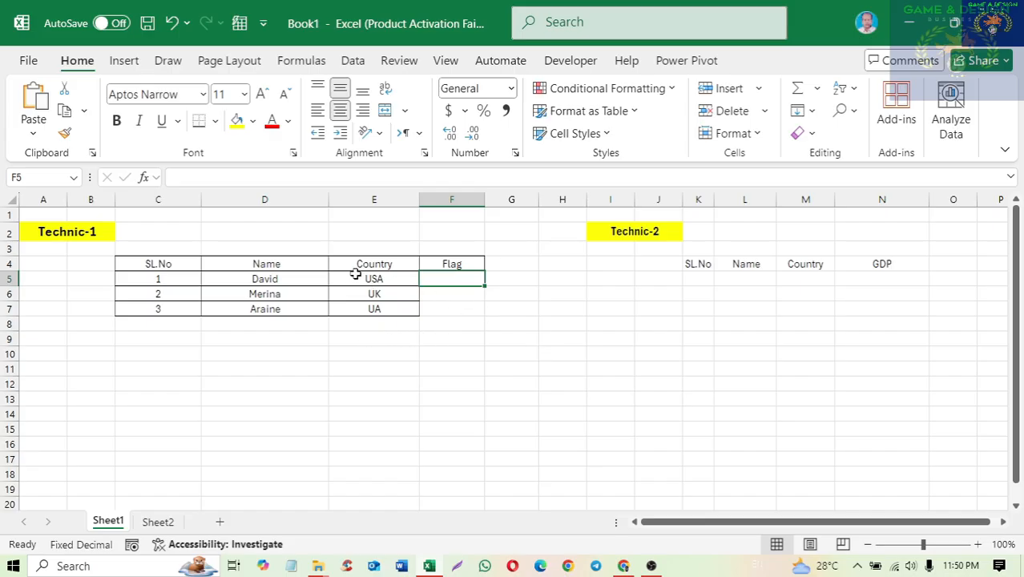
{"action": "left_click_drag", "start_coordinate": [356, 275], "coordinate": [440, 308]}
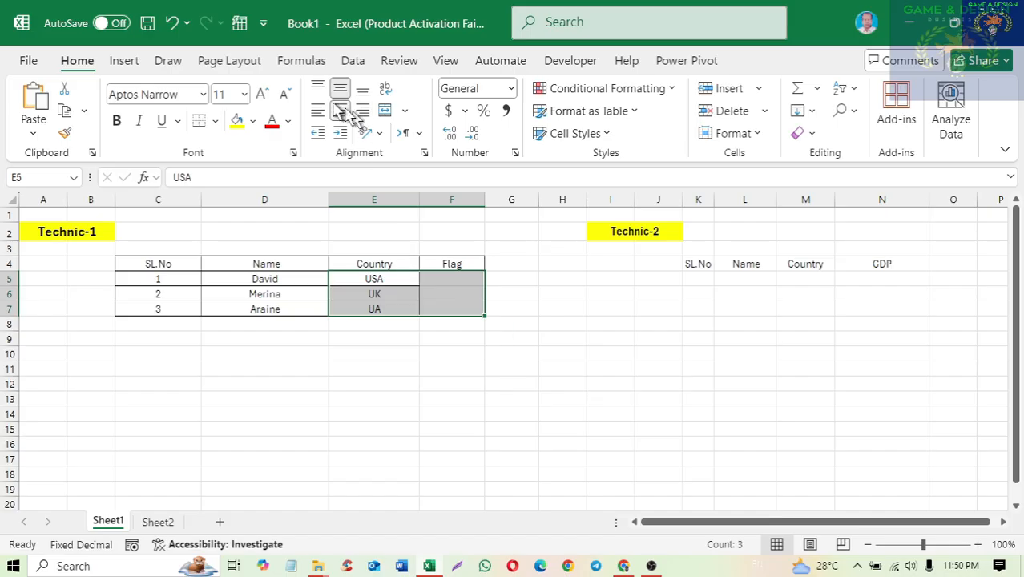
{"action": "left_click", "coordinate": [358, 61]}
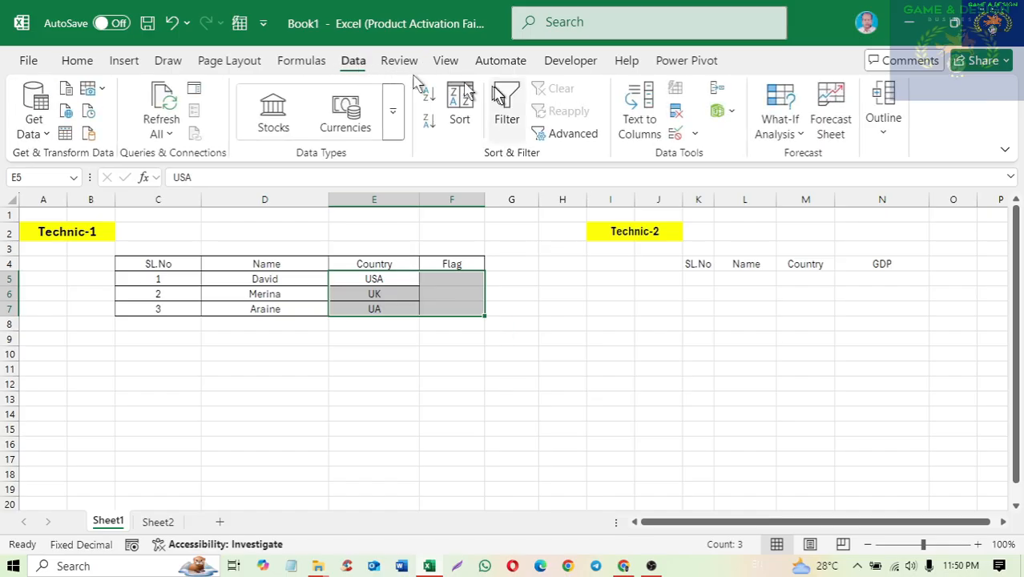
{"action": "left_click", "coordinate": [393, 116]}
{"action": "left_click", "coordinate": [286, 184]}
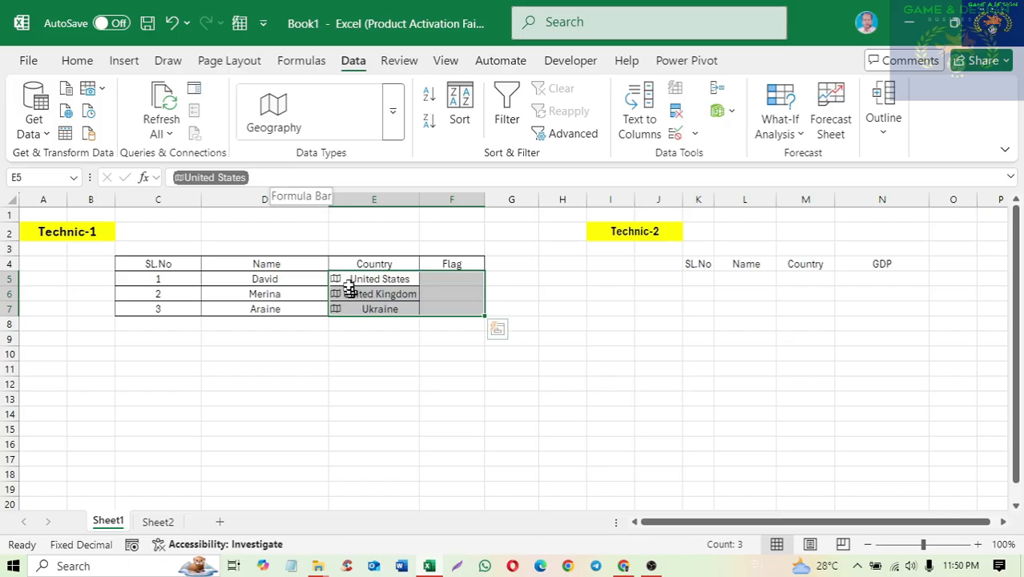
Step: Extract the Image field of the United States entry in E5 into the Flag column
{"action": "left_click", "coordinate": [395, 291]}
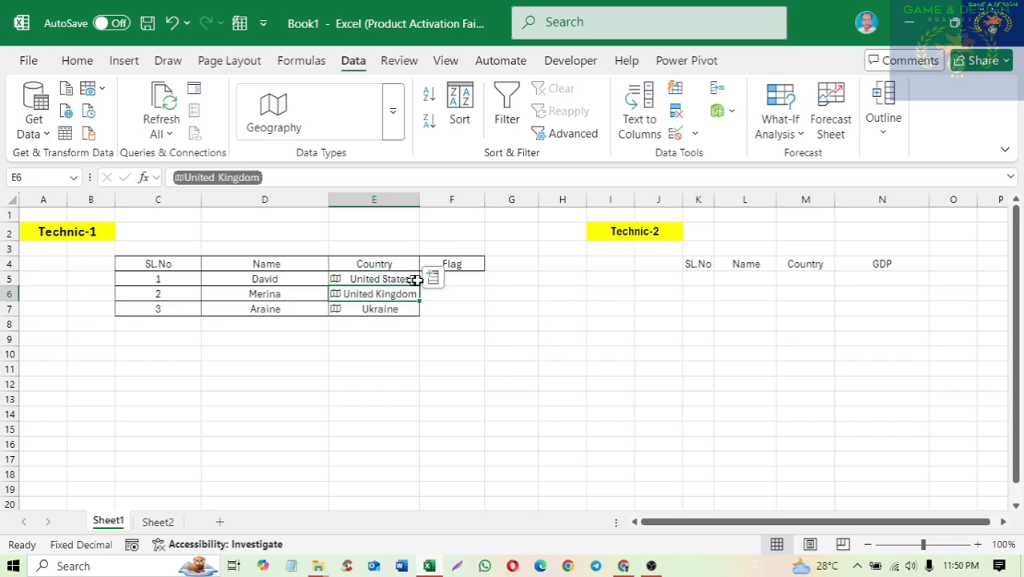
{"action": "left_click", "coordinate": [413, 279]}
{"action": "left_click", "coordinate": [432, 263]}
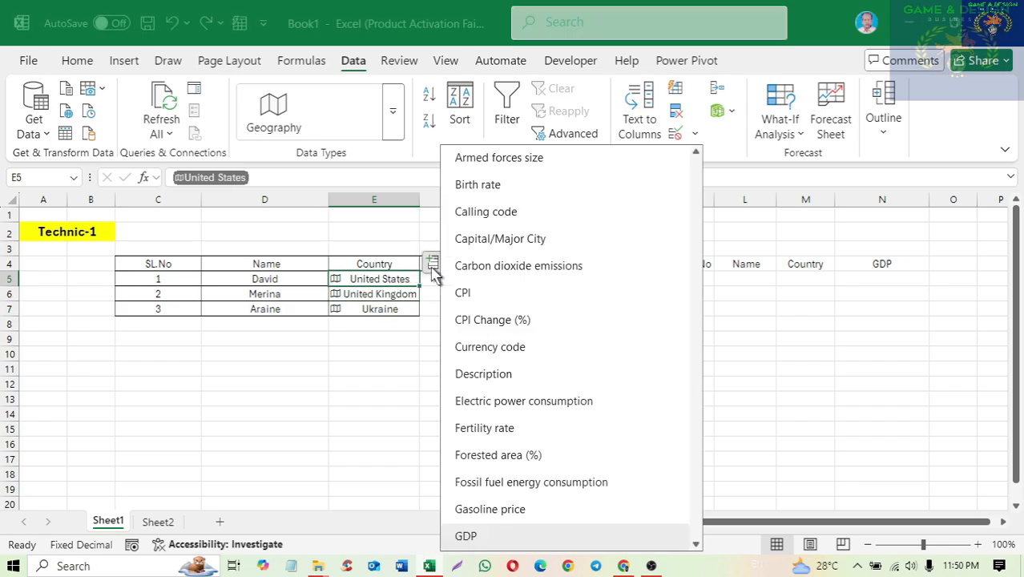
{"action": "scroll", "coordinate": [523, 276], "scroll_direction": "down", "scroll_amount": 9}
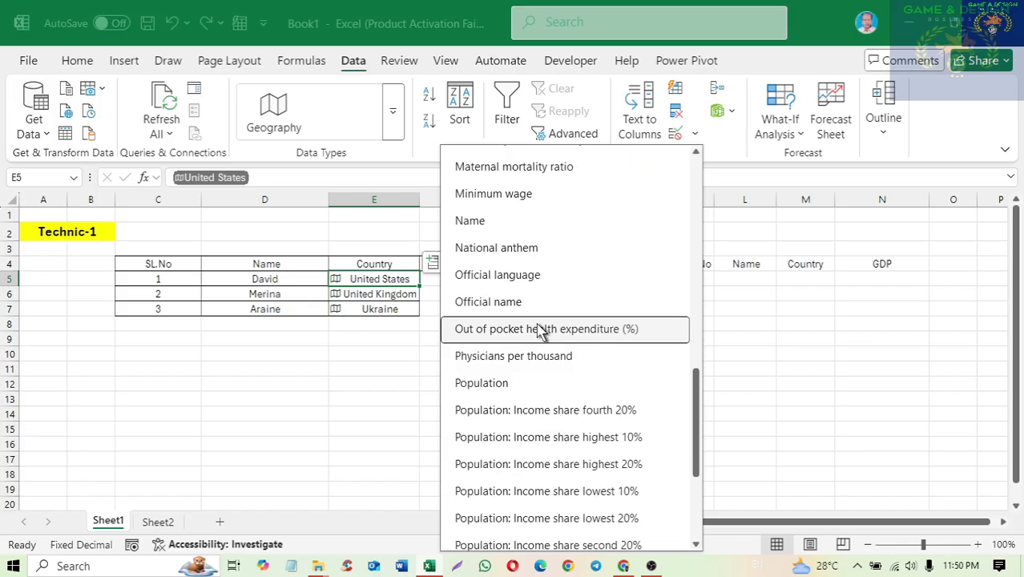
{"action": "left_click_drag", "start_coordinate": [699, 405], "coordinate": [694, 350]}
{"action": "scroll", "coordinate": [697, 343], "scroll_direction": "up", "scroll_amount": 1}
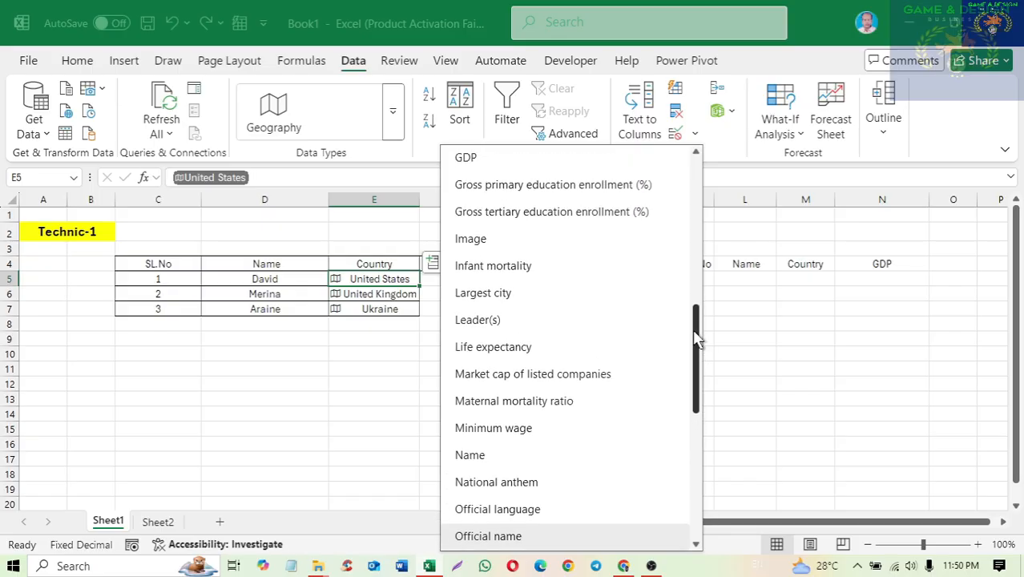
{"action": "left_click", "coordinate": [503, 253]}
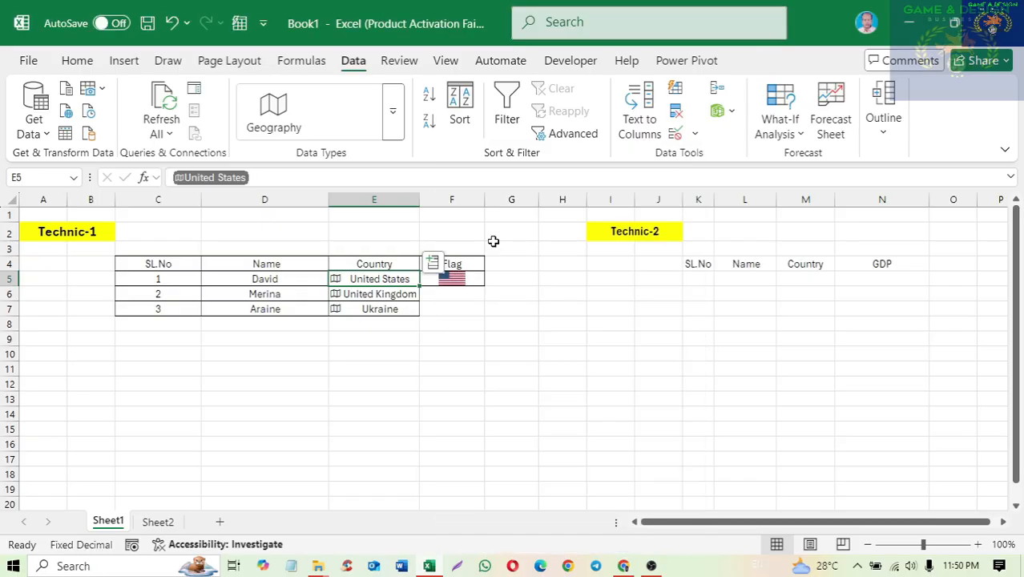
Step: Fill the flag image formula from F5 down through F7 for the remaining countries
{"action": "left_click", "coordinate": [485, 285]}
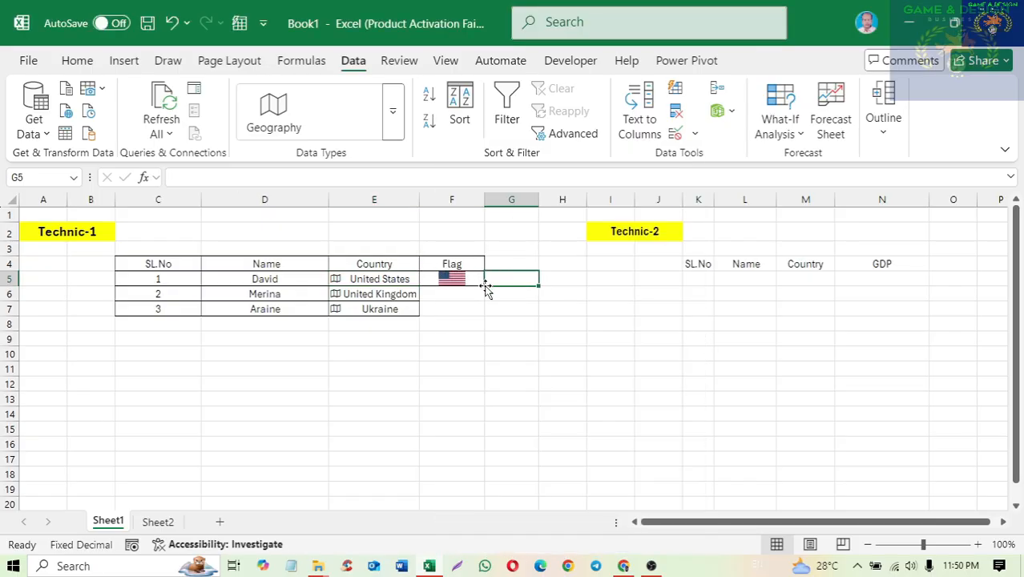
{"action": "left_click", "coordinate": [479, 282]}
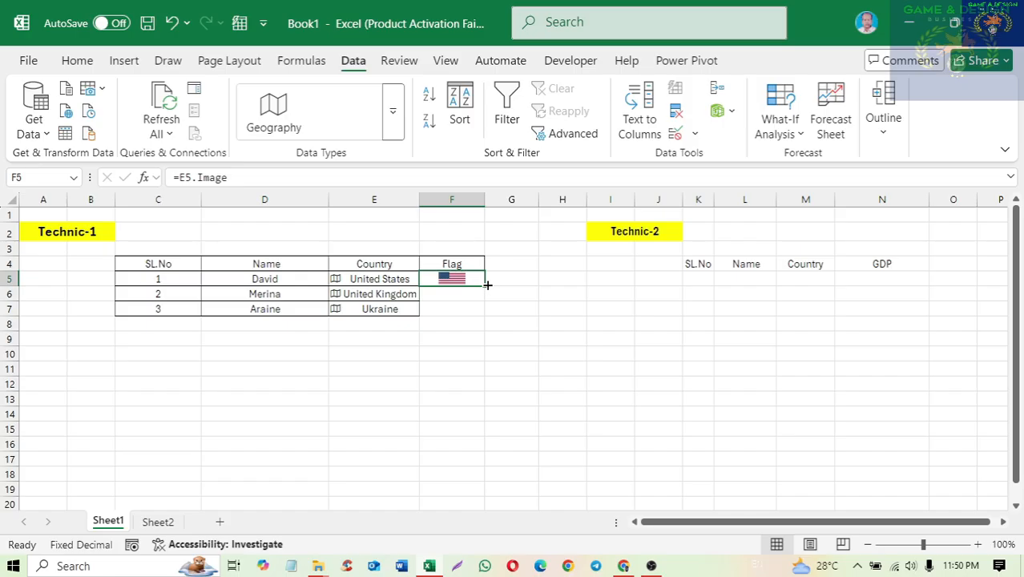
{"action": "double_click", "coordinate": [484, 285]}
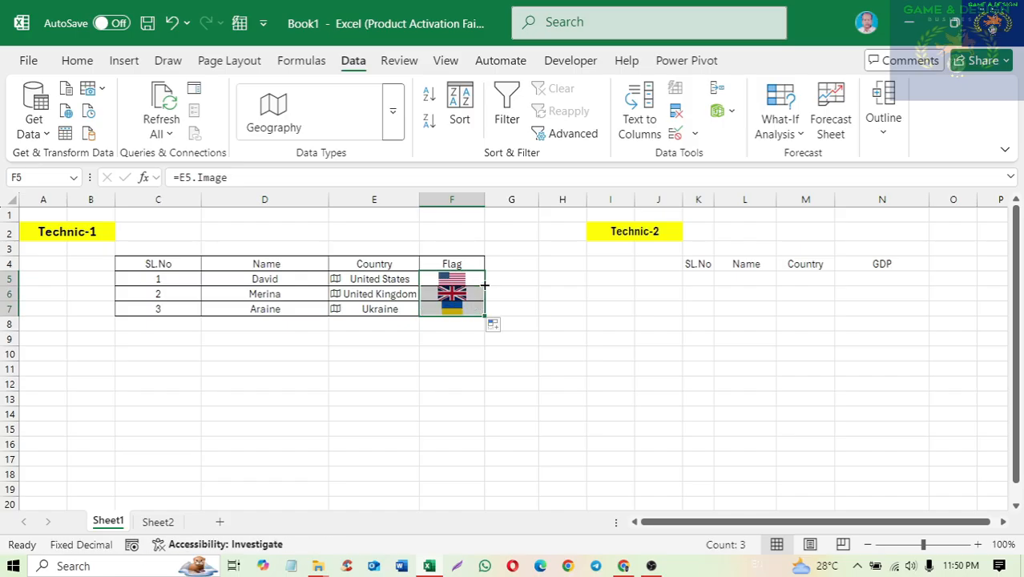
{"action": "left_click", "coordinate": [597, 338]}
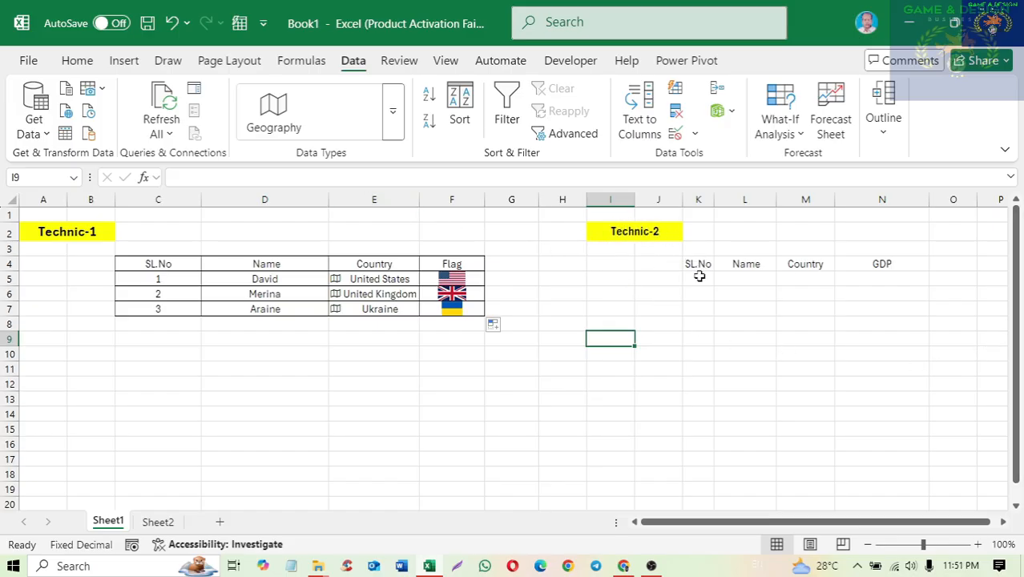
Step: Start a formula-based conditional formatting rule for columns K to N, from header row 4 down to the sheet's last row
{"action": "mouse_move", "coordinate": [689, 265]}
{"action": "left_mouse_down"}
{"action": "mouse_move", "coordinate": [715, 274]}
{"action": "mouse_move", "coordinate": [697, 263]}
{"action": "left_mouse_up"}
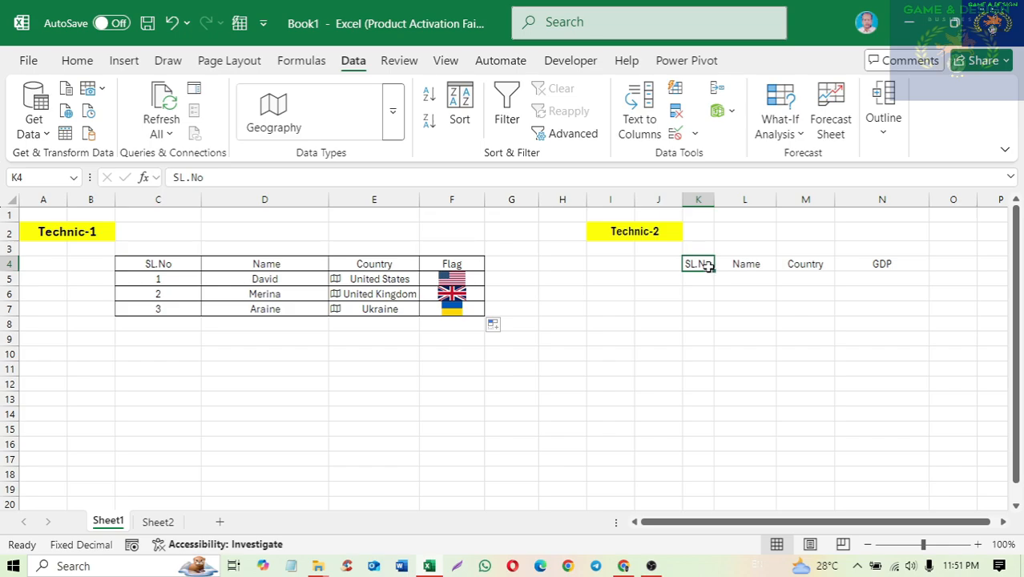
{"action": "key", "text": "shift+Right"}
{"action": "key", "text": "shift+Right"}
{"action": "key", "text": "shift+Right"}
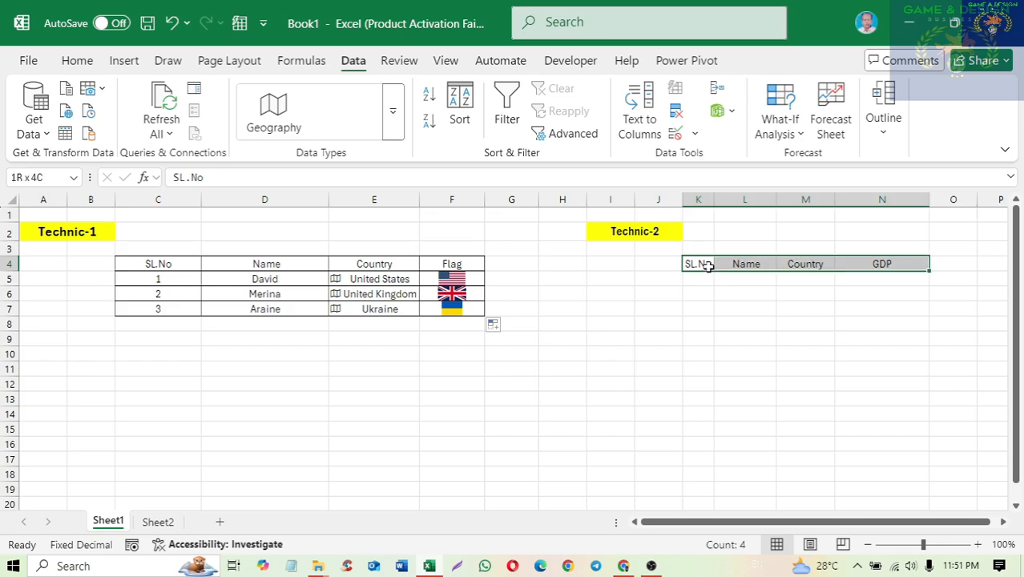
{"action": "key", "text": "ctrl+shift+Down"}
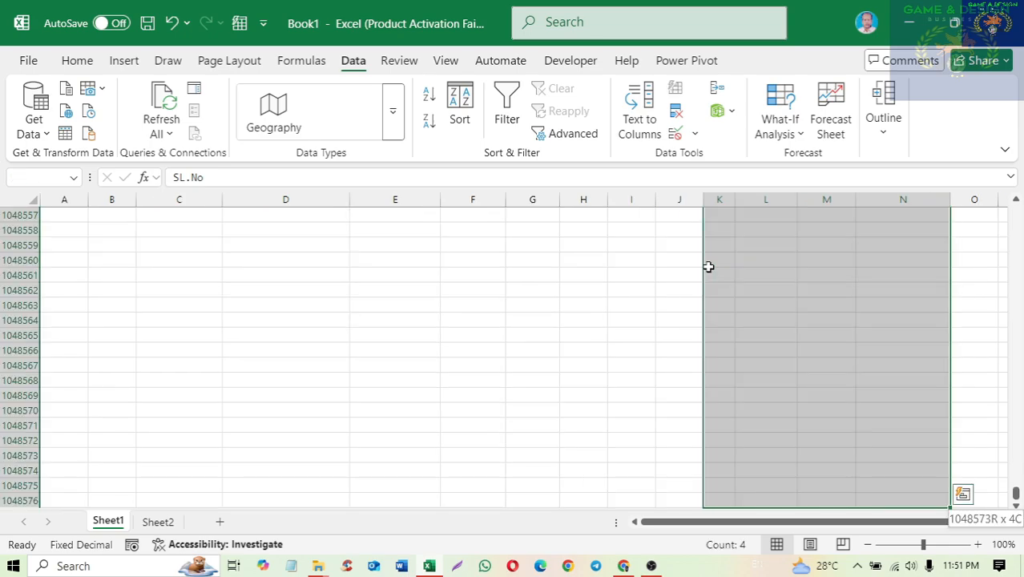
{"action": "key", "text": "ctrl+BackSpace"}
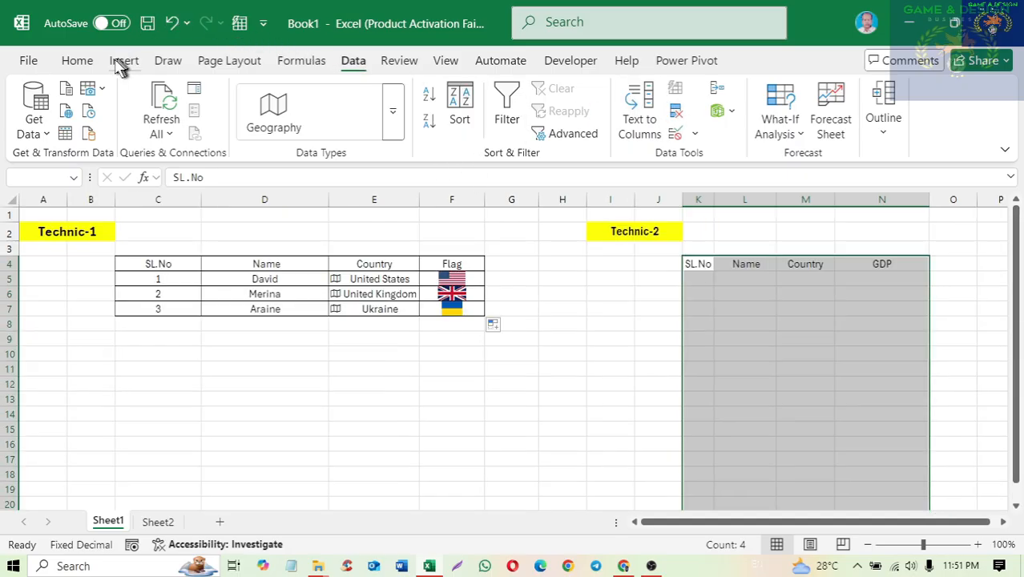
{"action": "left_click", "coordinate": [74, 64]}
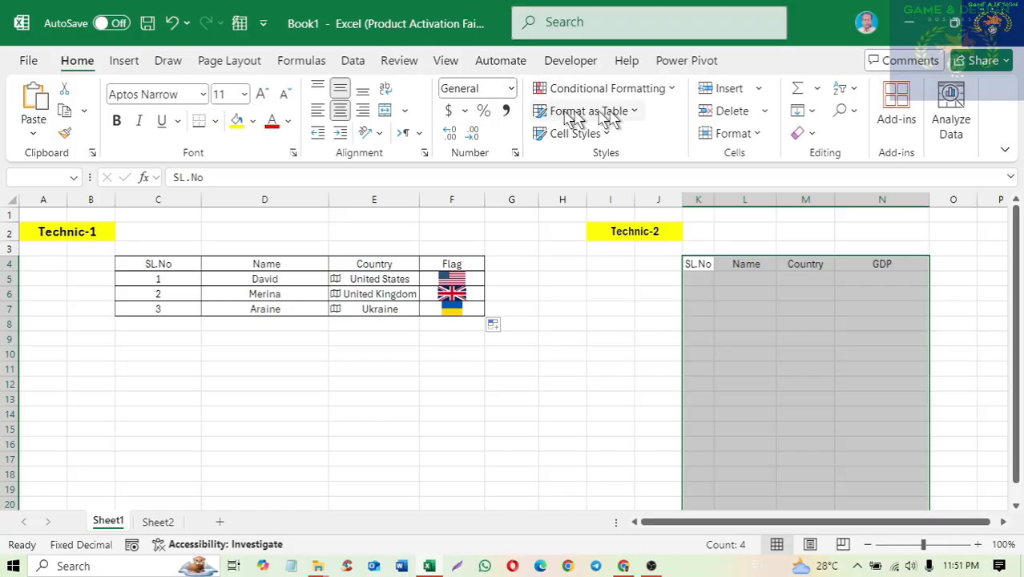
{"action": "left_click", "coordinate": [657, 90]}
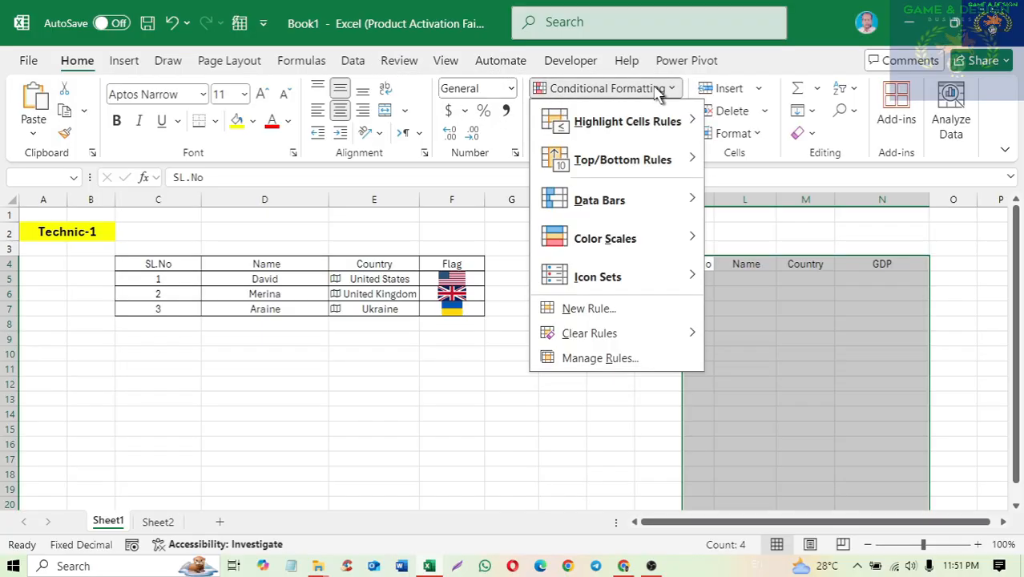
{"action": "left_click", "coordinate": [597, 312]}
{"action": "left_click", "coordinate": [614, 179]}
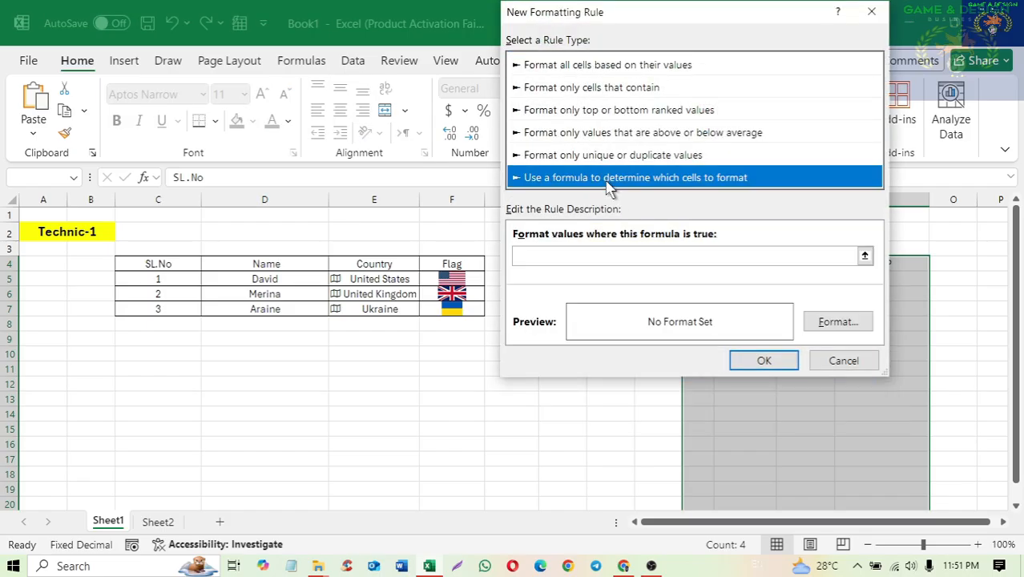
Step: Enter =$K4<>"" as the rule's formula, with only column K locked
{"action": "left_click", "coordinate": [606, 258]}
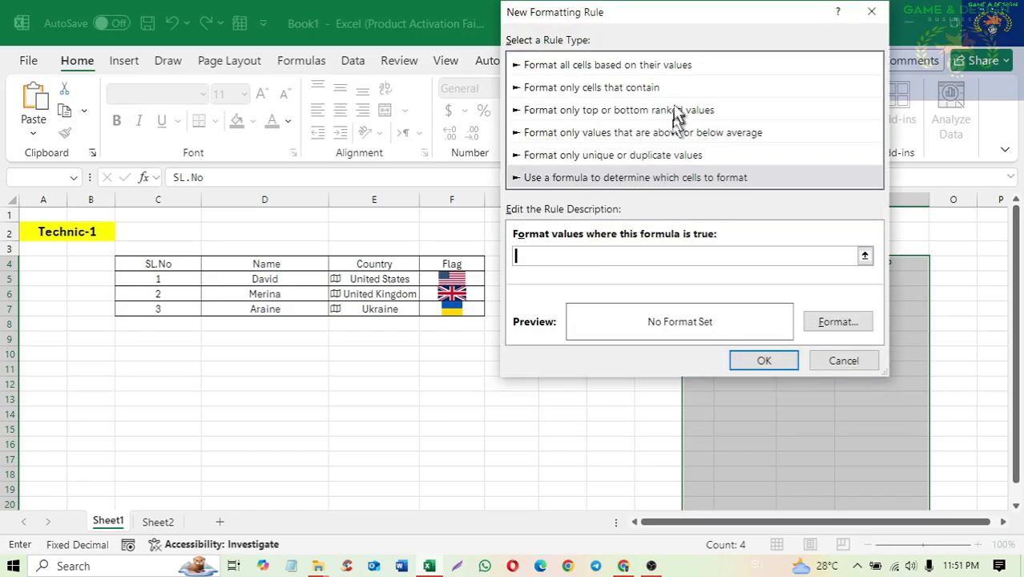
{"action": "left_click_drag", "start_coordinate": [697, 20], "coordinate": [348, 70]}
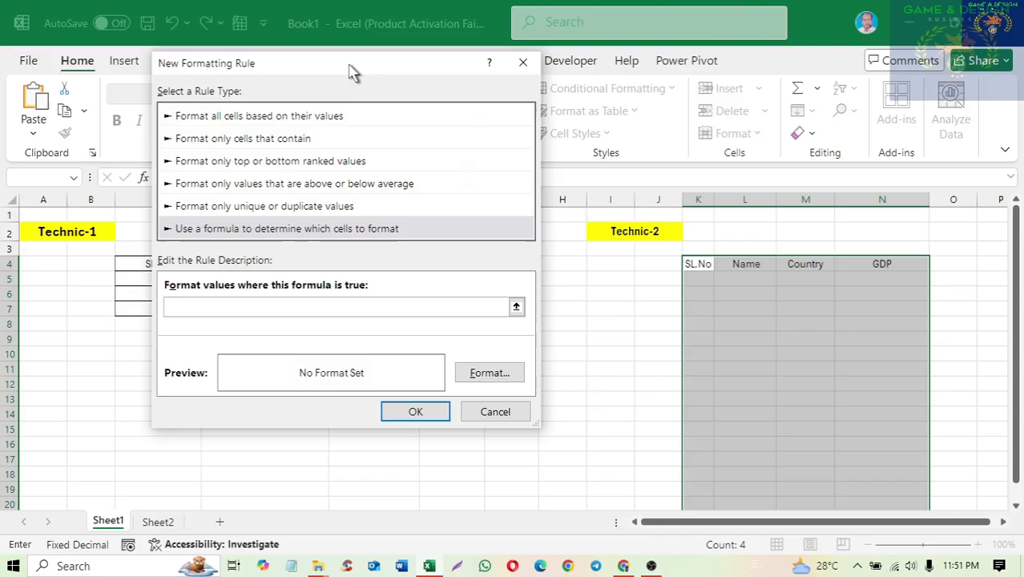
{"action": "left_click", "coordinate": [698, 265]}
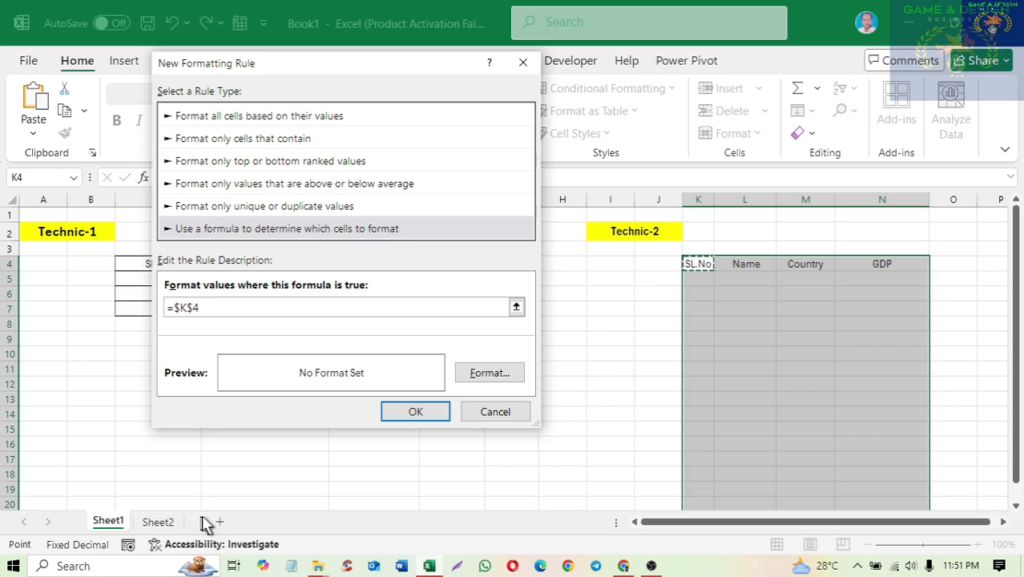
{"action": "key", "text": "F4"}
{"action": "key", "text": "F4"}
{"action": "type", "text": "<"}
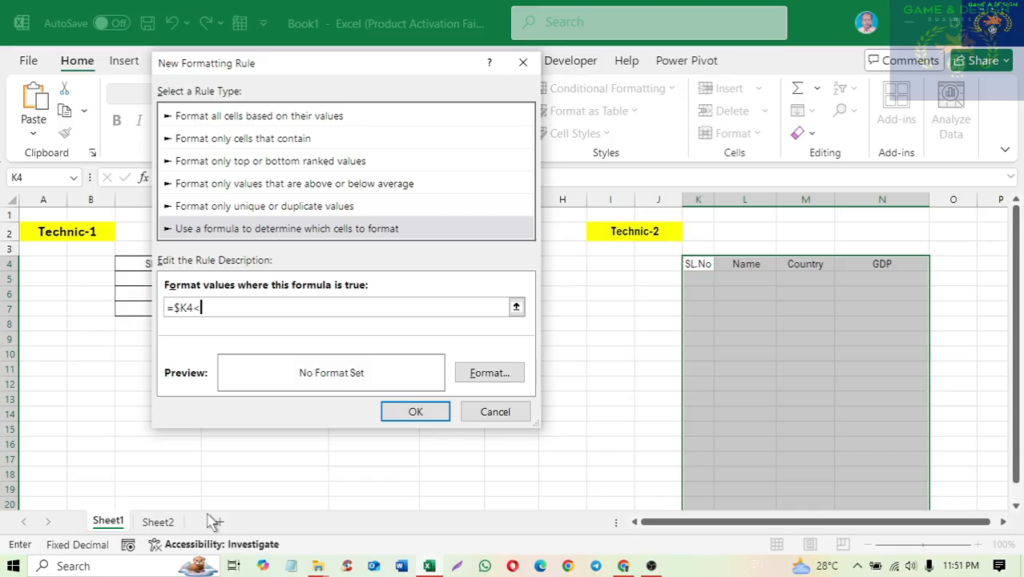
{"action": "type", "text": ">\"\""}
Step: Set an outline border as the rule's format and apply the rule to the Technic-2 table
{"action": "left_click", "coordinate": [481, 372]}
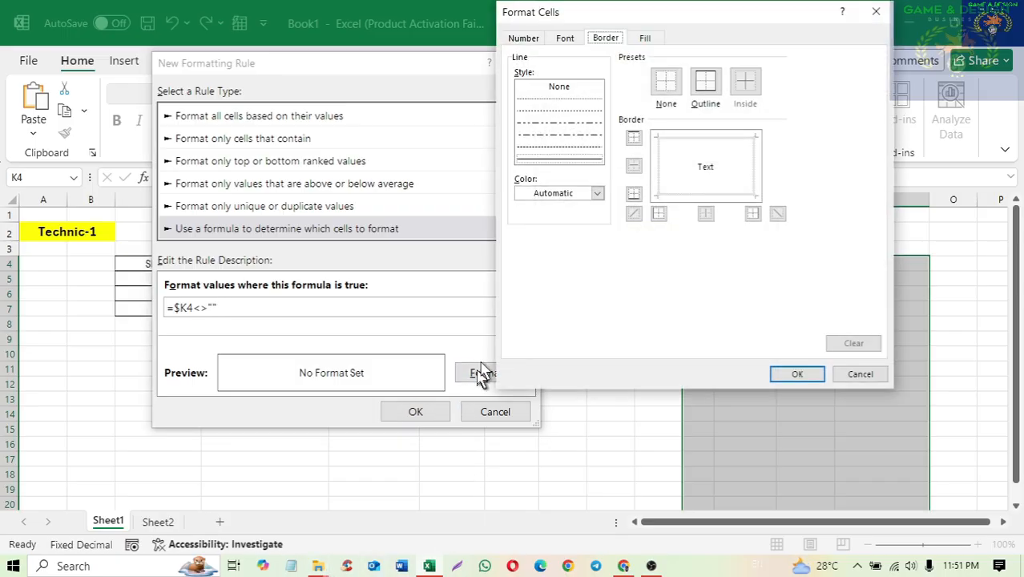
{"action": "left_click", "coordinate": [705, 87]}
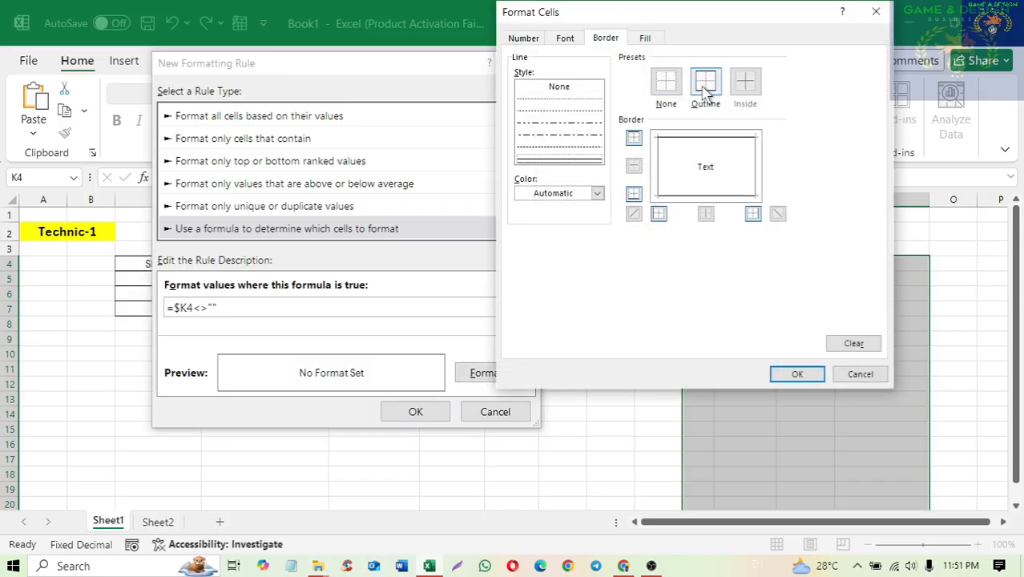
{"action": "left_click", "coordinate": [793, 375]}
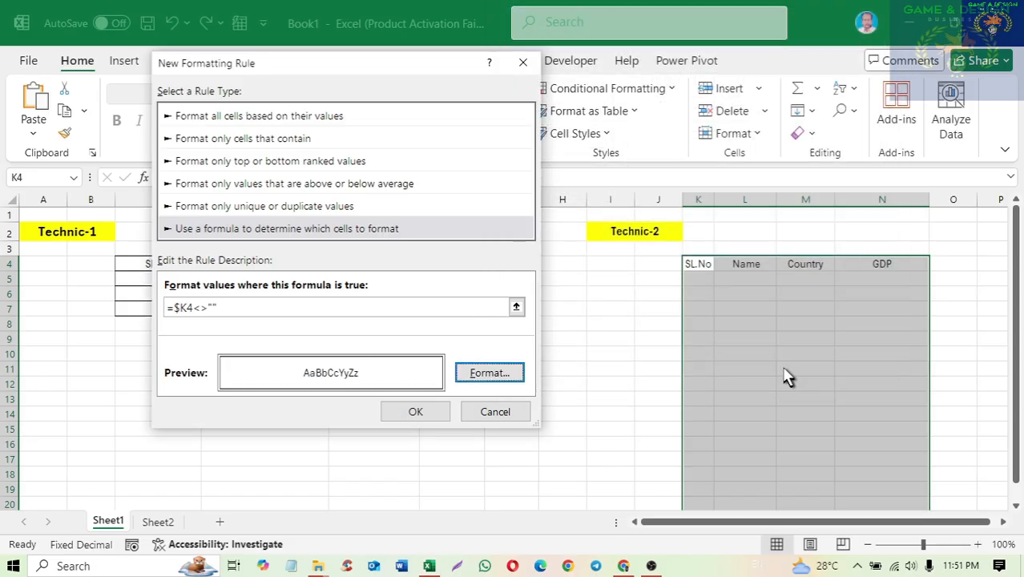
{"action": "left_click", "coordinate": [413, 413]}
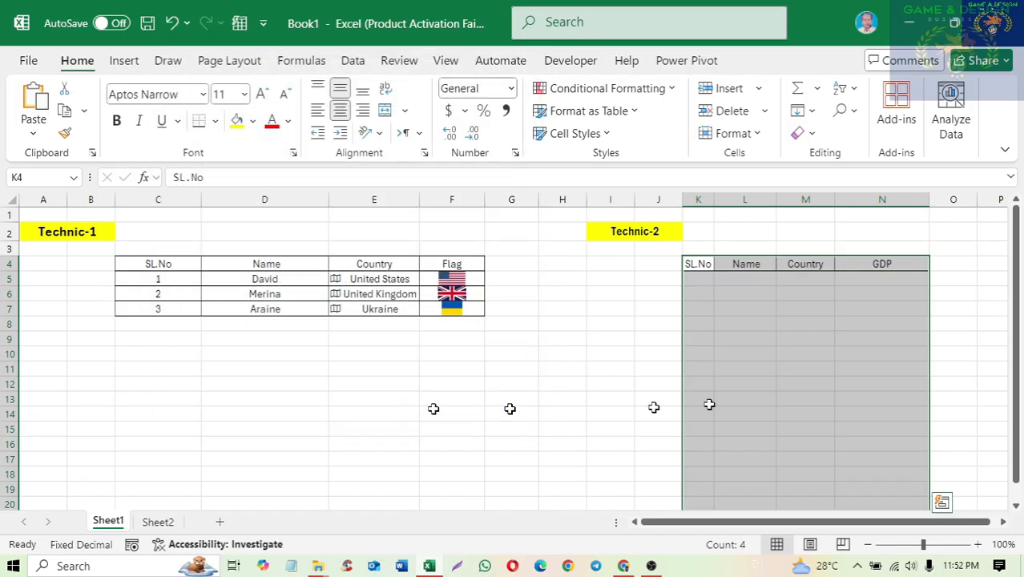
{"action": "left_click", "coordinate": [765, 319]}
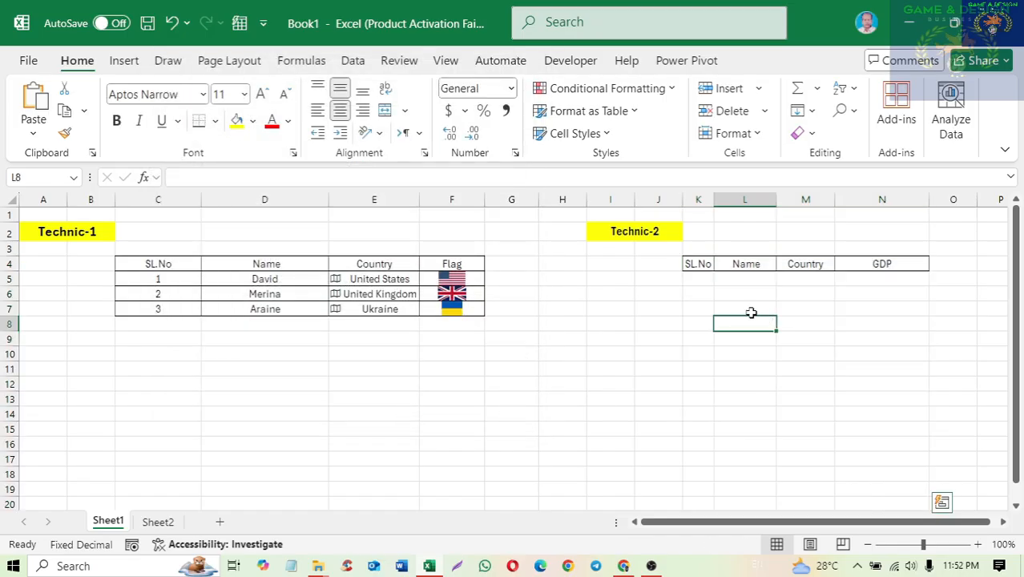
Step: Enter serial number 1 in K5 and the first person's name in L5
{"action": "left_click", "coordinate": [701, 282]}
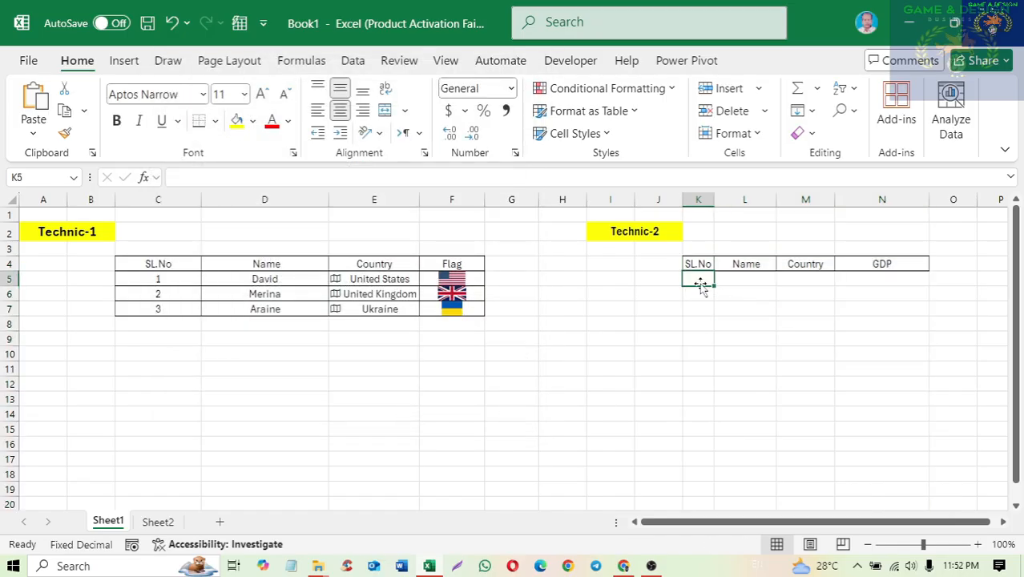
{"action": "type", "text": "1"}
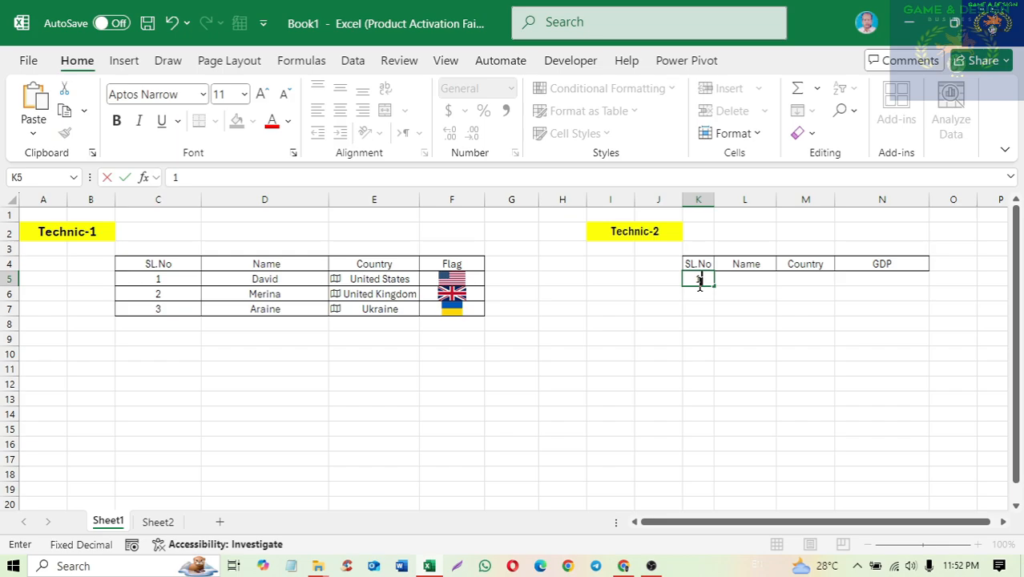
{"action": "key", "text": "Tab"}
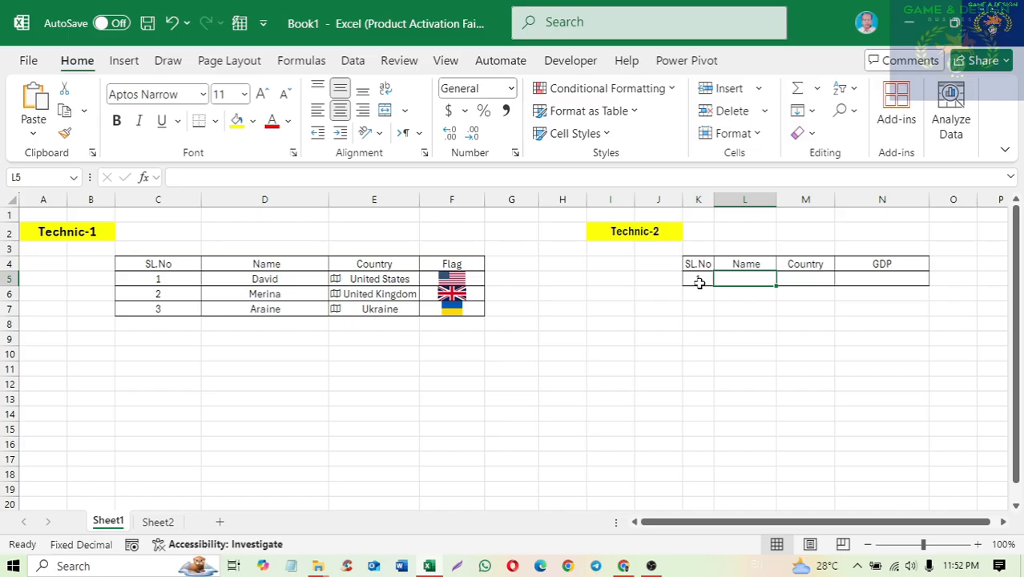
{"action": "type", "text": "A"}
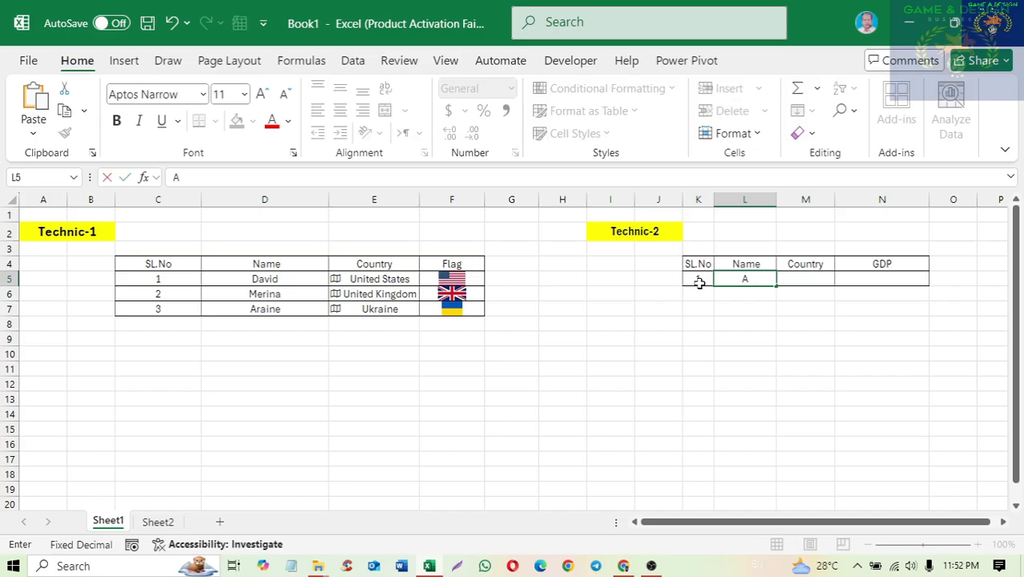
{"action": "type", "text": "bir"}
{"action": "key", "text": "Return"}
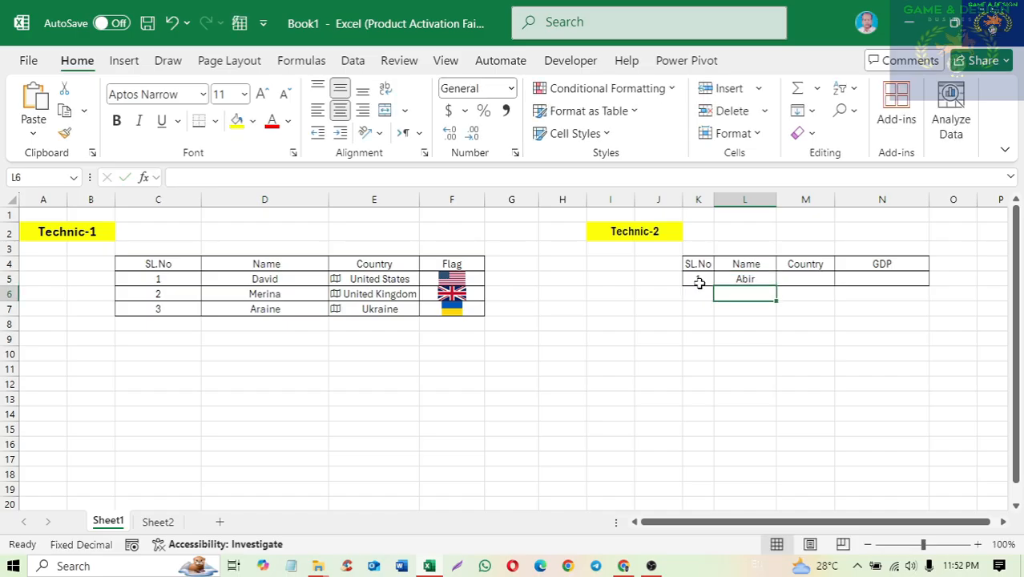
{"action": "type", "text": "r"}
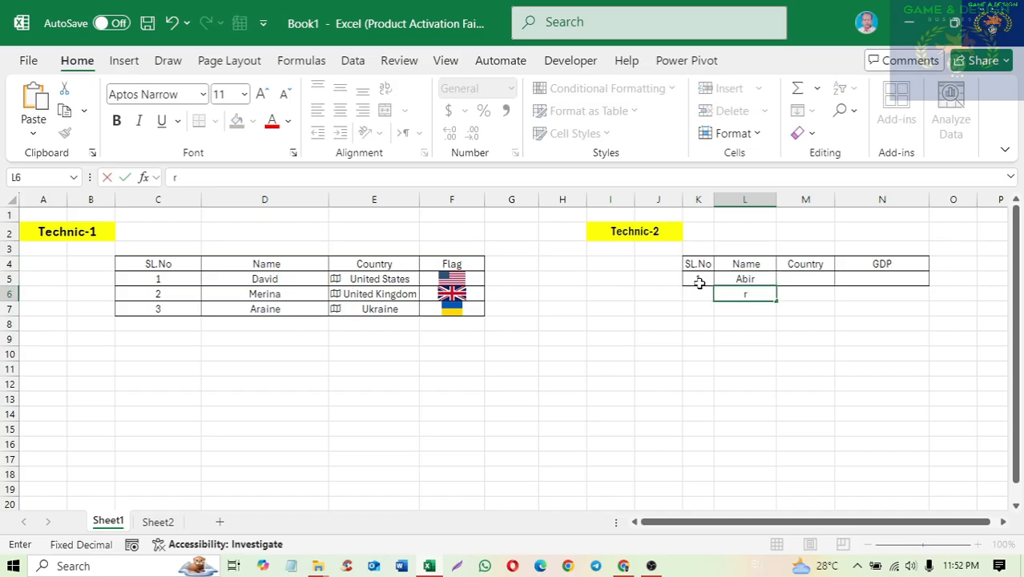
{"action": "type", "text": "o"}
{"action": "key", "text": "BackSpace"}
{"action": "key", "text": "BackSpace"}
Step: Enter serial number 2 in K6 and the second person's name in L6
{"action": "left_click", "coordinate": [698, 294]}
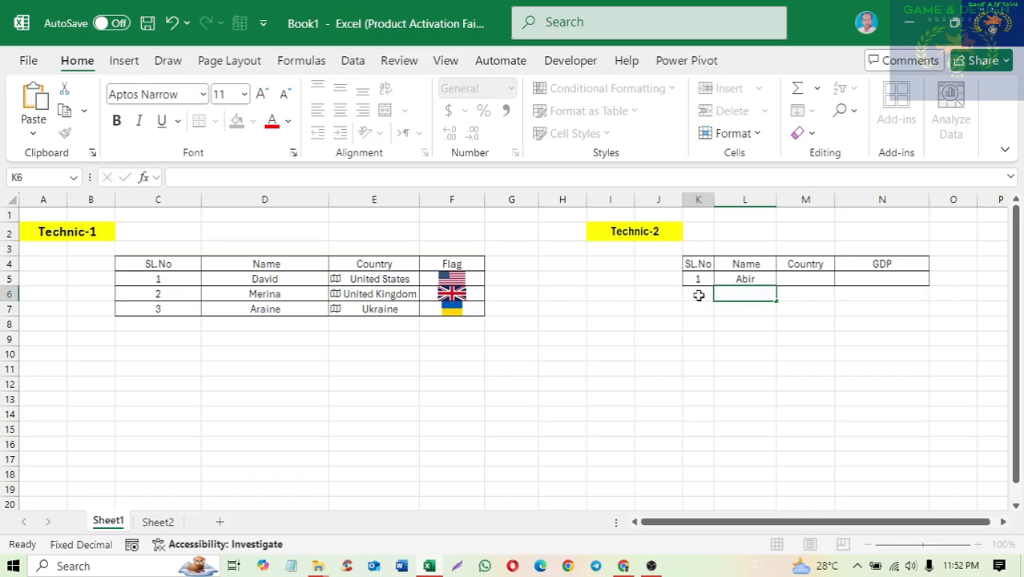
{"action": "type", "text": "2"}
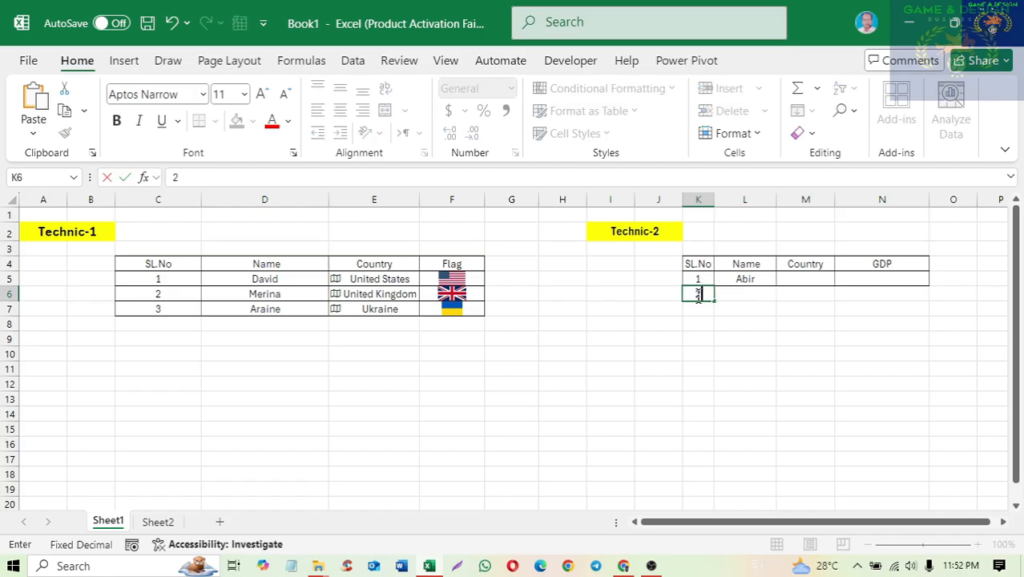
{"action": "key", "text": "Tab"}
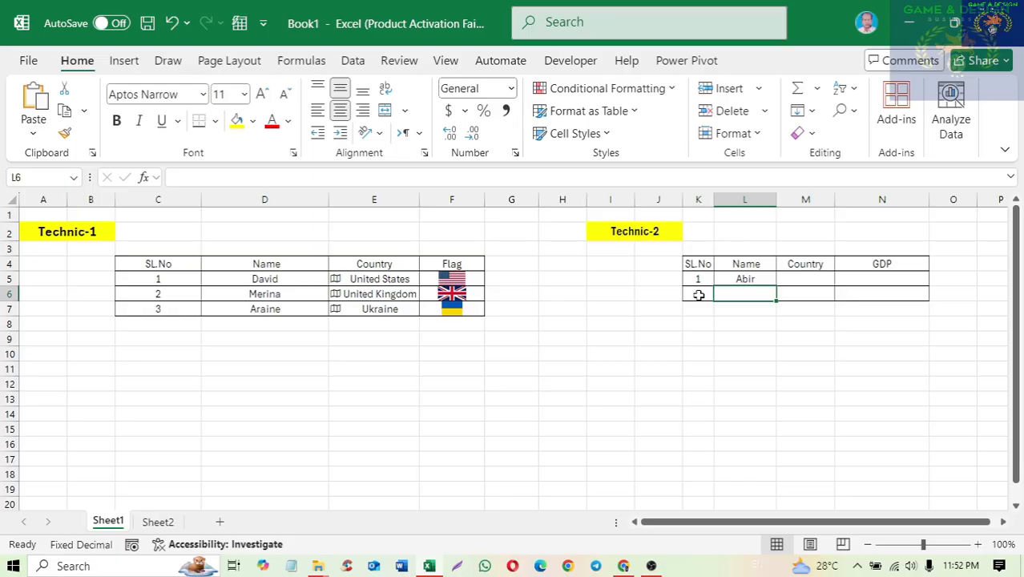
{"action": "type", "text": "Ash"}
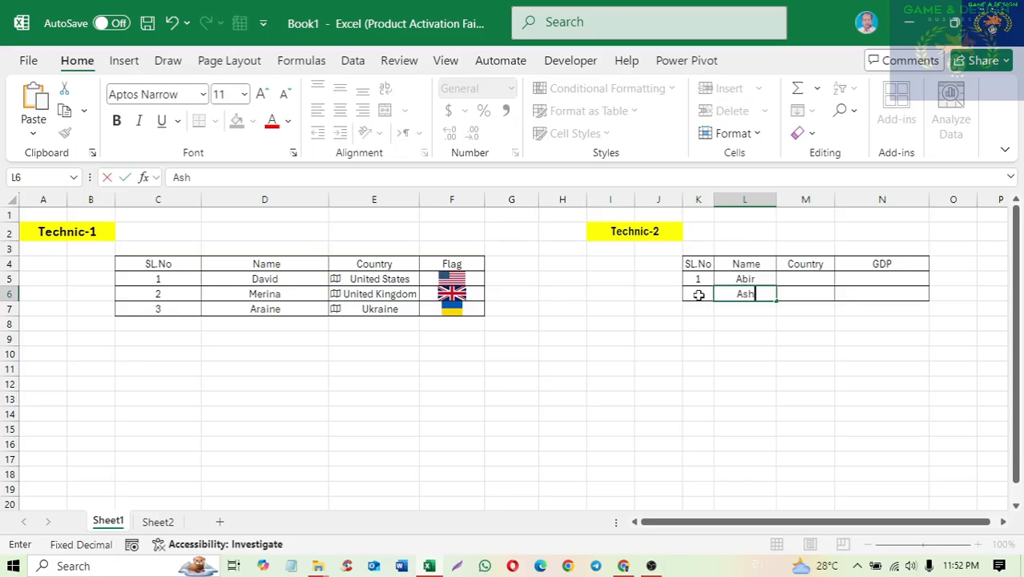
{"action": "type", "text": "ik"}
{"action": "key", "text": "Tab"}
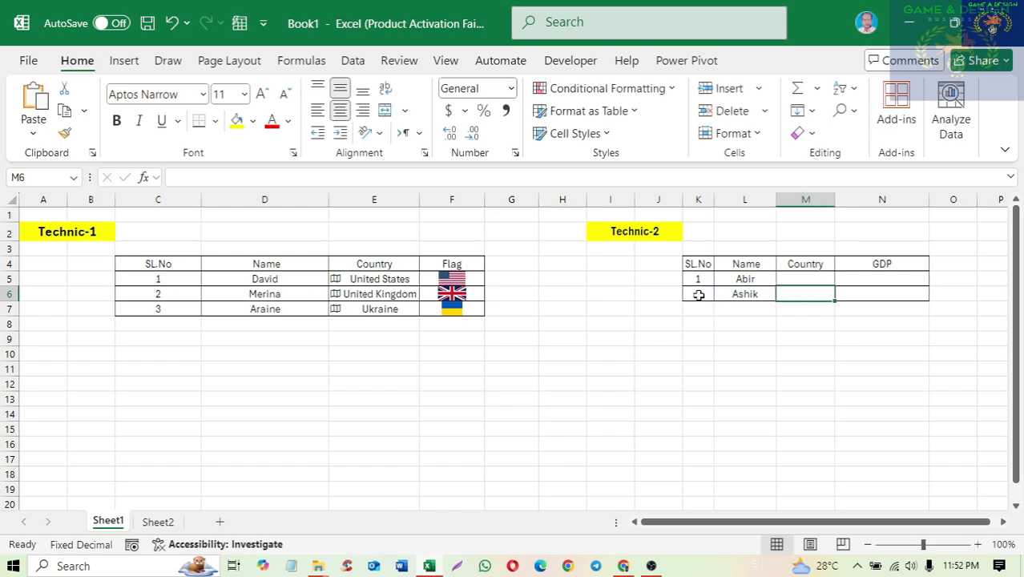
Step: Enter Bangladesh as the first country in M5 and widen column M to give the country names more room
{"action": "left_click", "coordinate": [805, 282]}
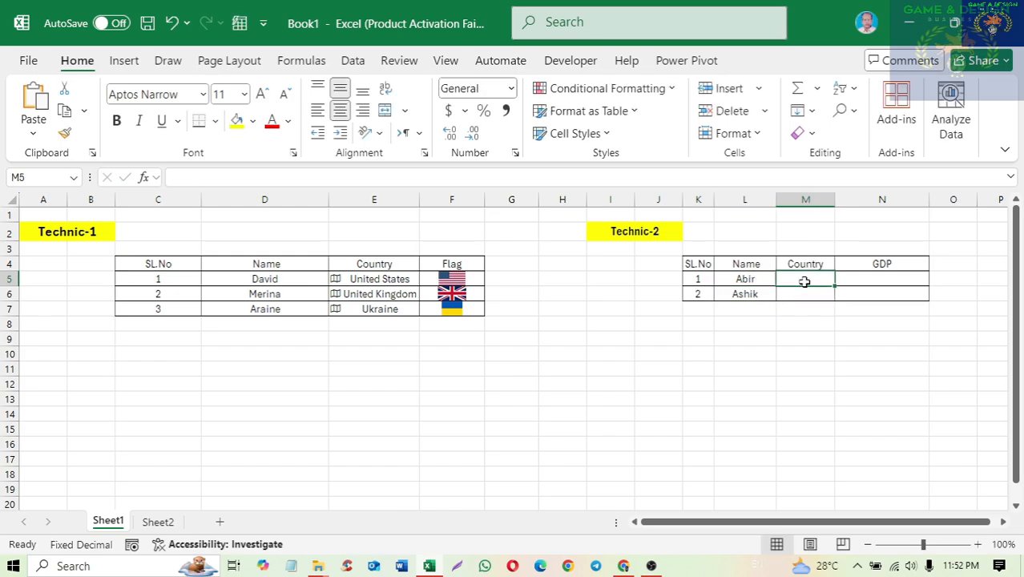
{"action": "type", "text": "Ba"}
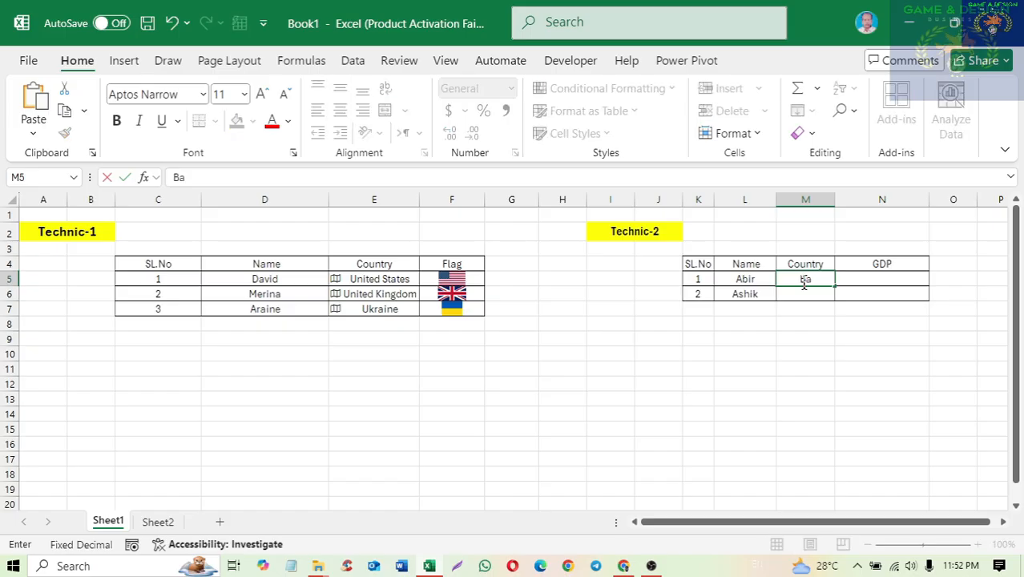
{"action": "type", "text": "nglade"}
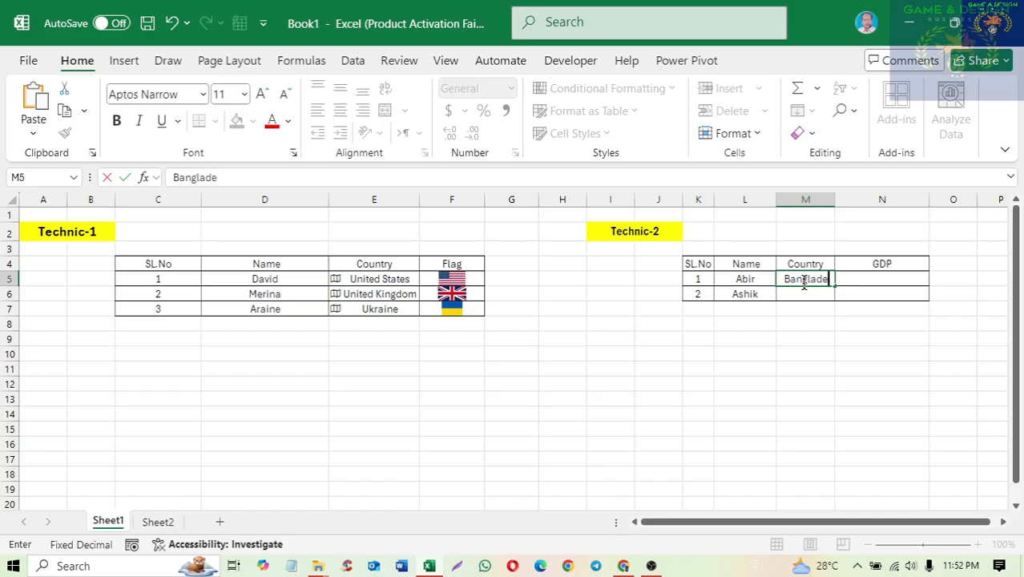
{"action": "type", "text": "sh"}
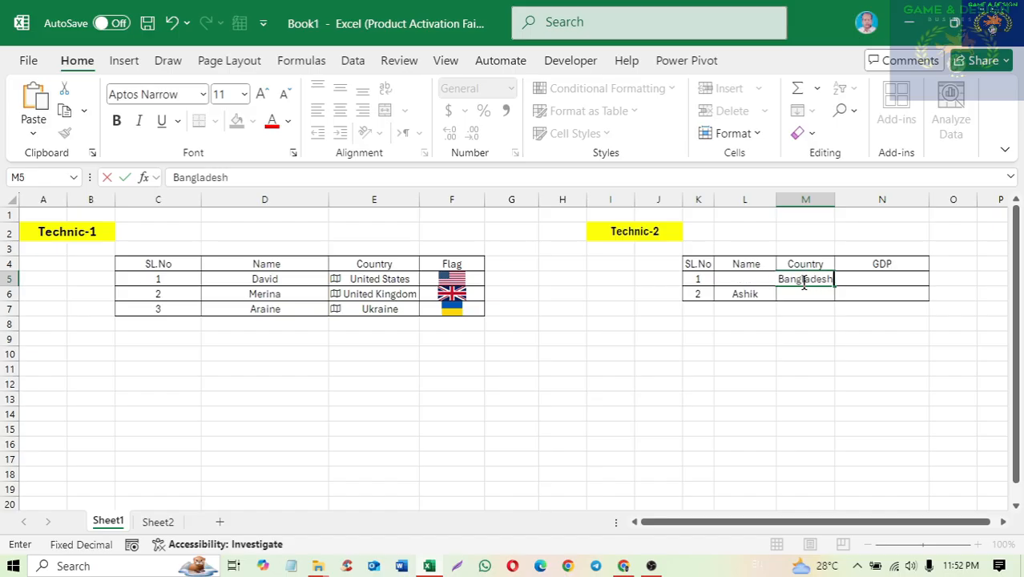
{"action": "left_click", "coordinate": [944, 322]}
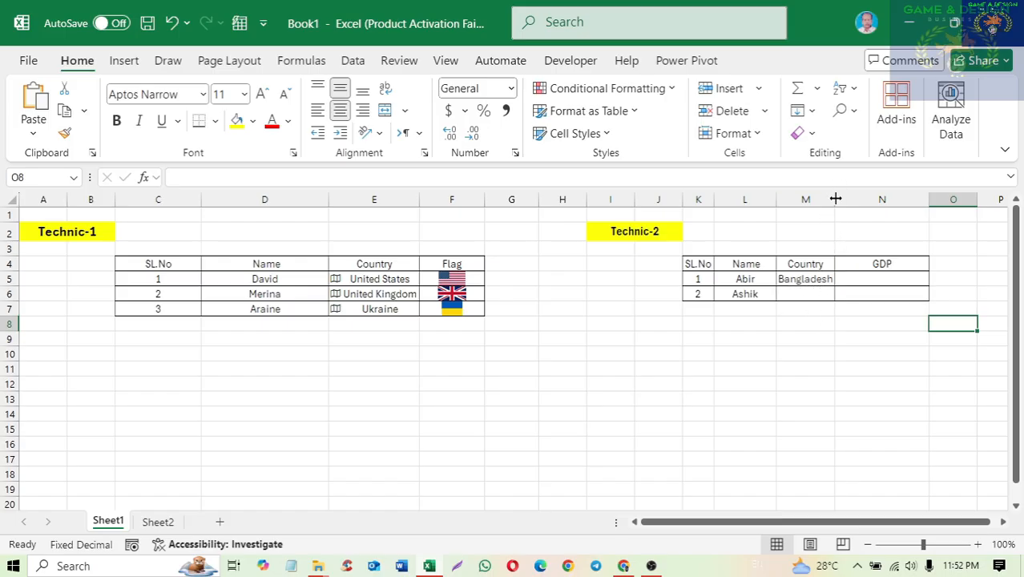
{"action": "left_click_drag", "start_coordinate": [835, 198], "coordinate": [856, 199]}
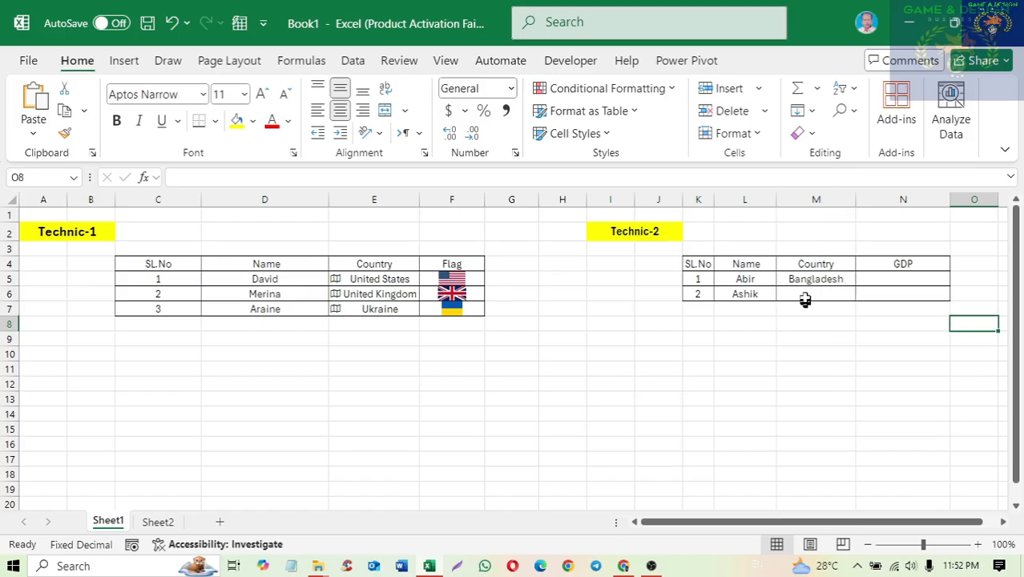
Step: Enter India as the second country in M6
{"action": "left_click", "coordinate": [805, 295]}
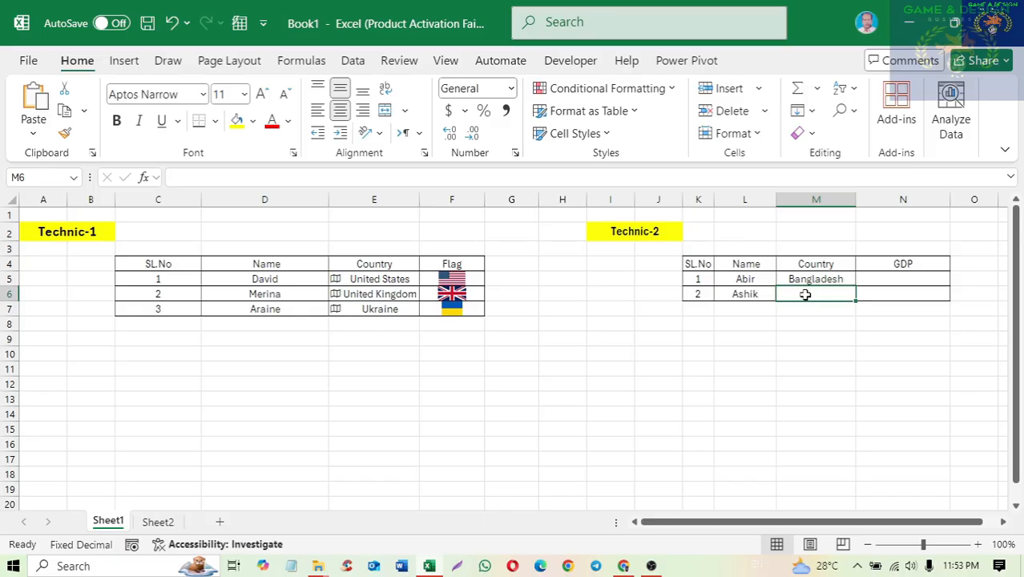
{"action": "type", "text": "I"}
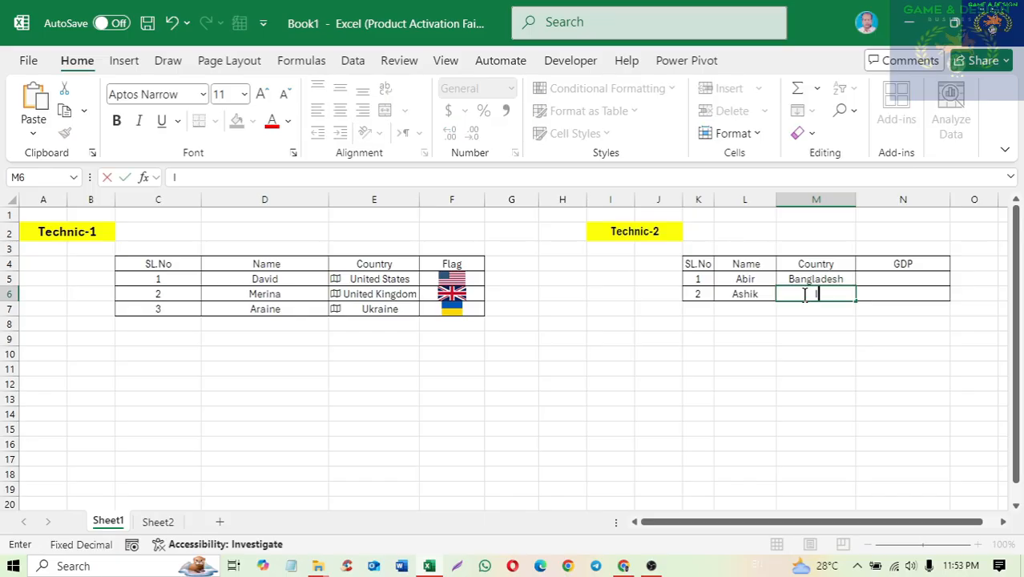
{"action": "type", "text": "ndia"}
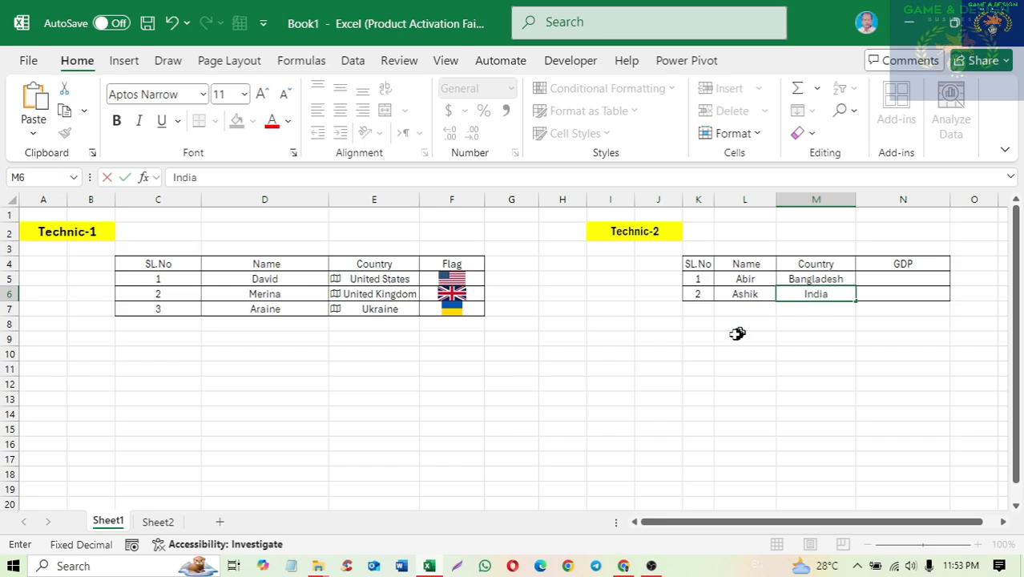
Step: Fill row 7 of the Technic-2 table with serial number 3, the third person's name and the country Srilanka
{"action": "left_click", "coordinate": [696, 309]}
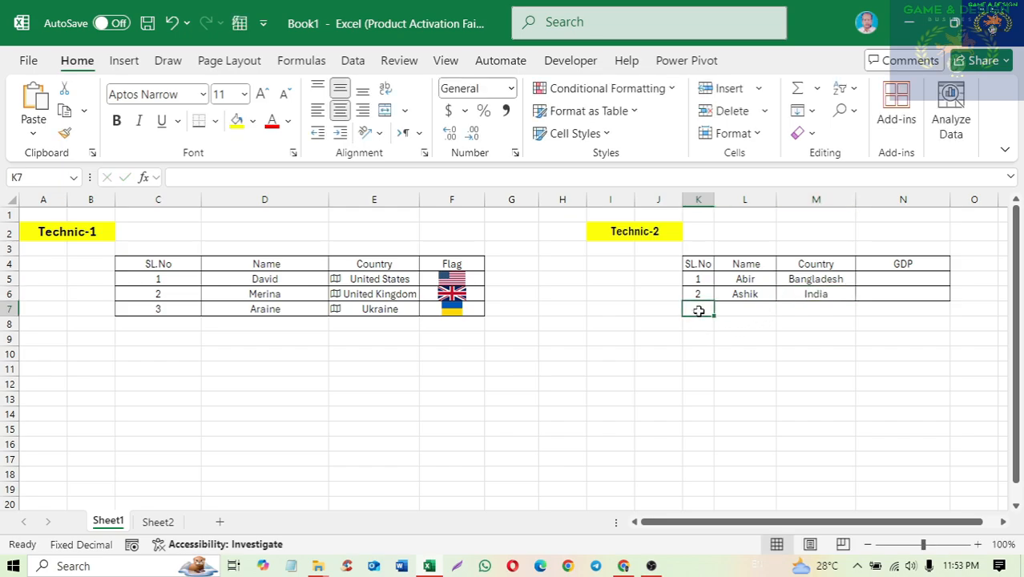
{"action": "type", "text": "3"}
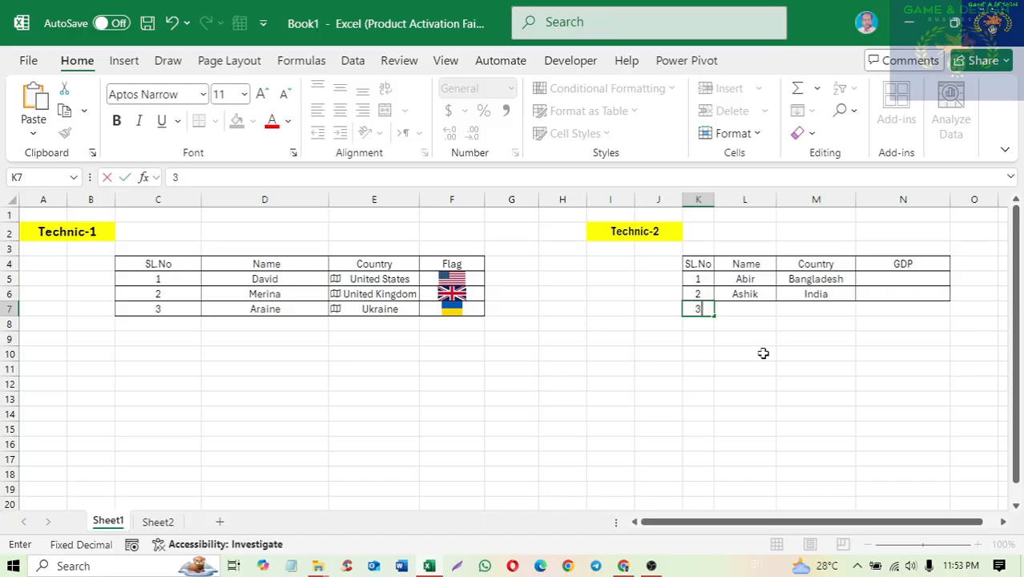
{"action": "key", "text": "Tab"}
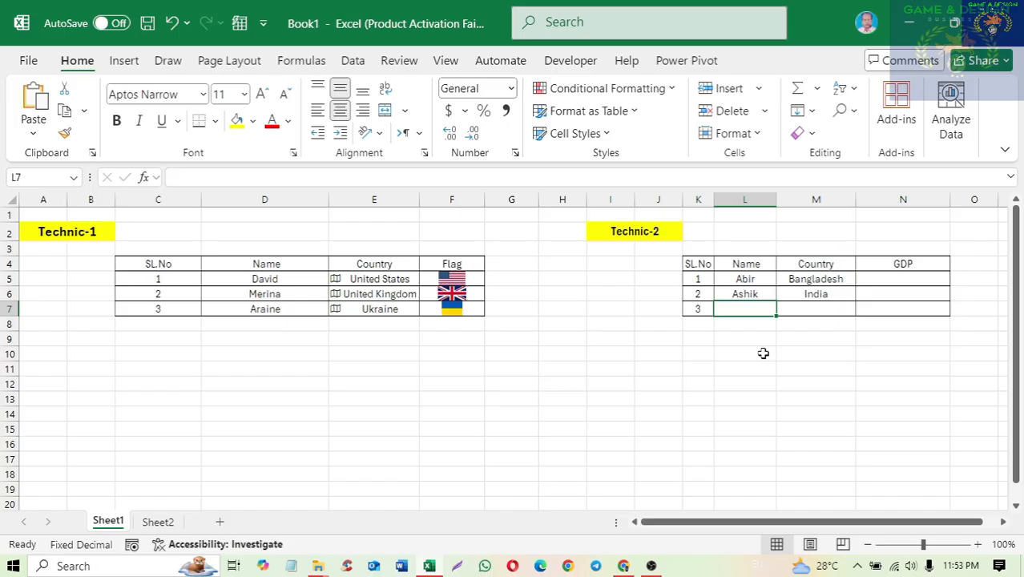
{"action": "type", "text": "Jo"}
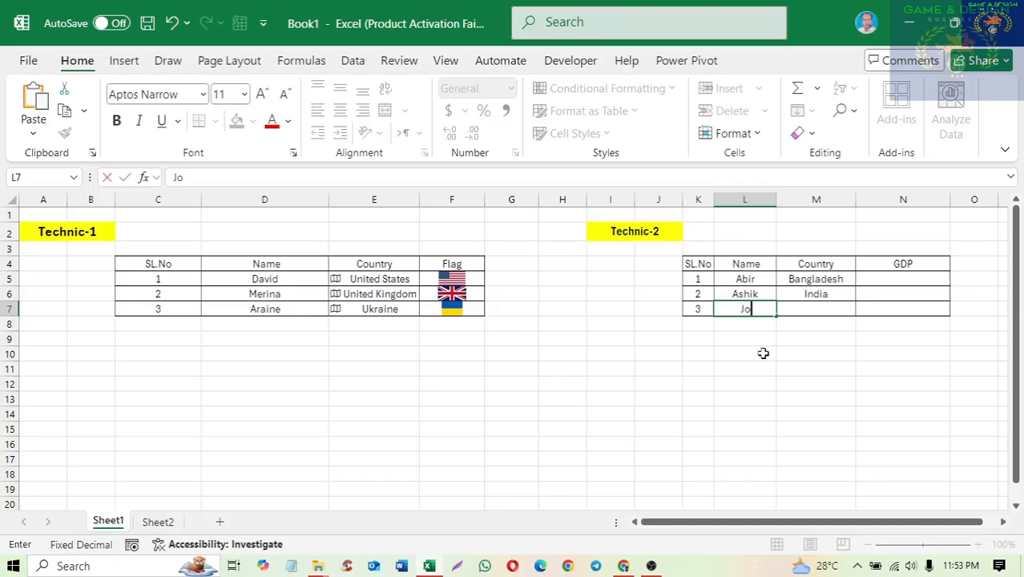
{"action": "type", "text": "yabordha"}
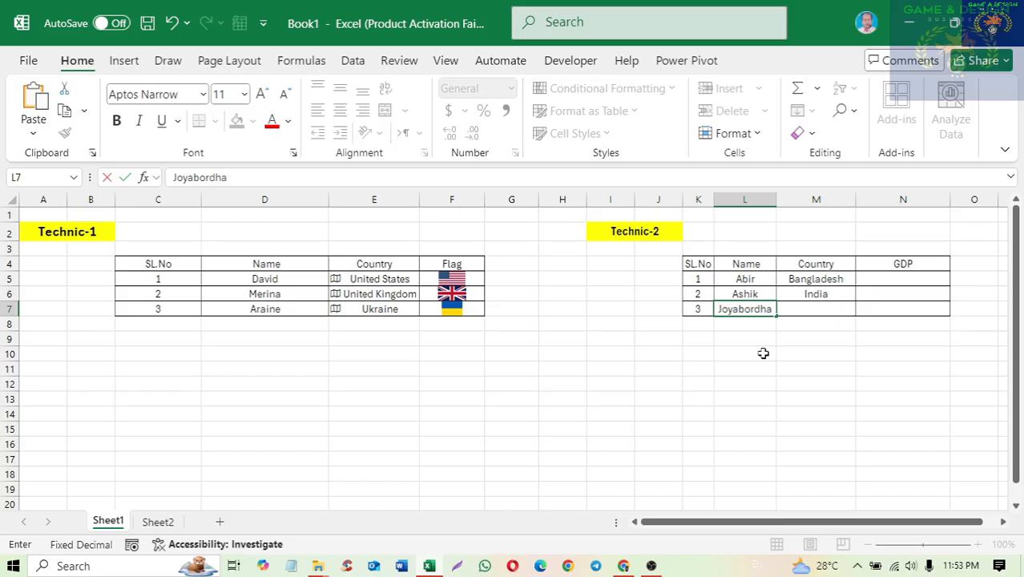
{"action": "type", "text": "ne"}
{"action": "key", "text": "Tab"}
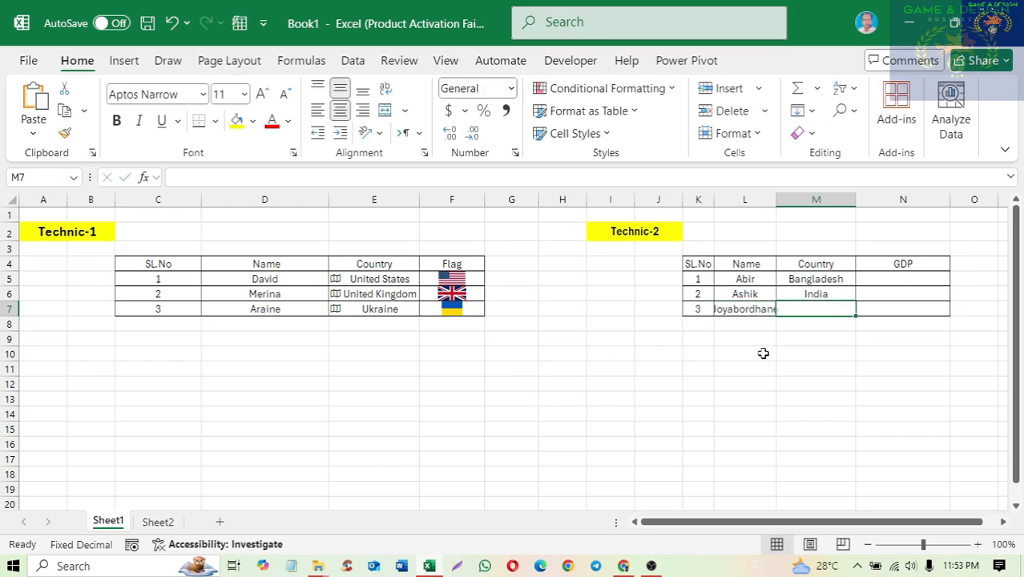
{"action": "type", "text": "S"}
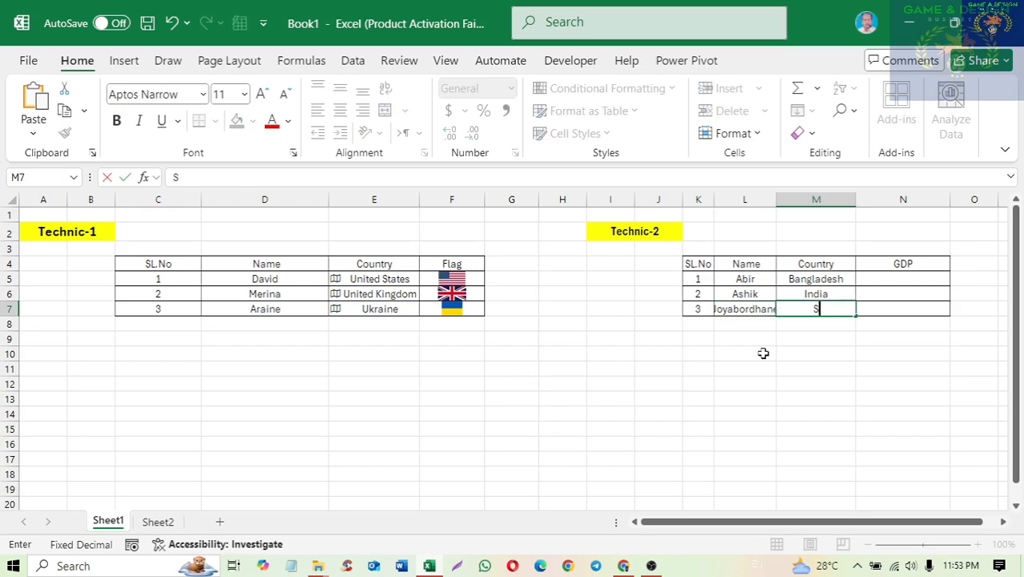
{"action": "type", "text": "rilanka"}
{"action": "left_click", "coordinate": [916, 278]}
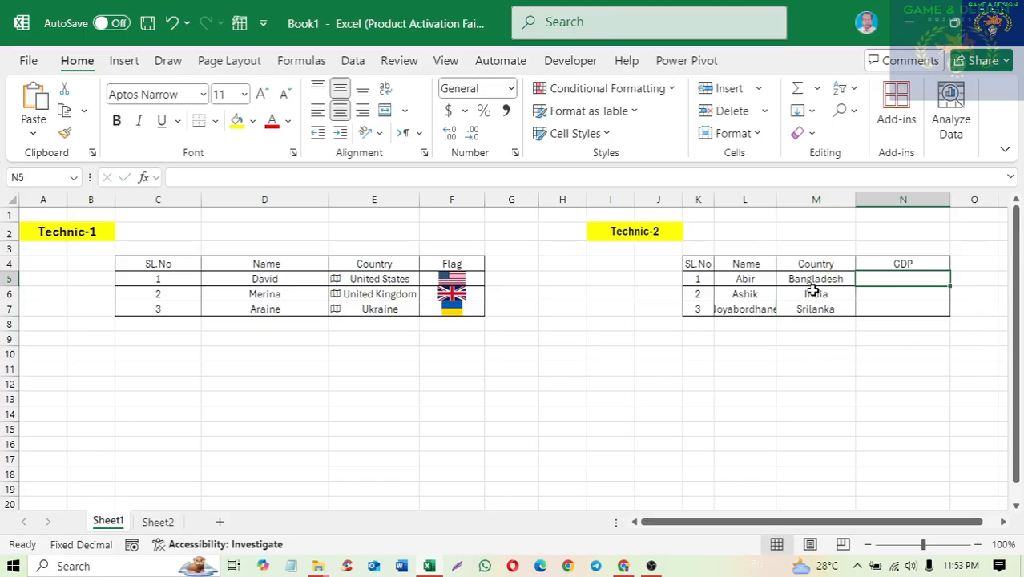
Step: Convert the countries in M5:M7 to the Geography data type
{"action": "left_click_drag", "start_coordinate": [814, 278], "coordinate": [819, 307]}
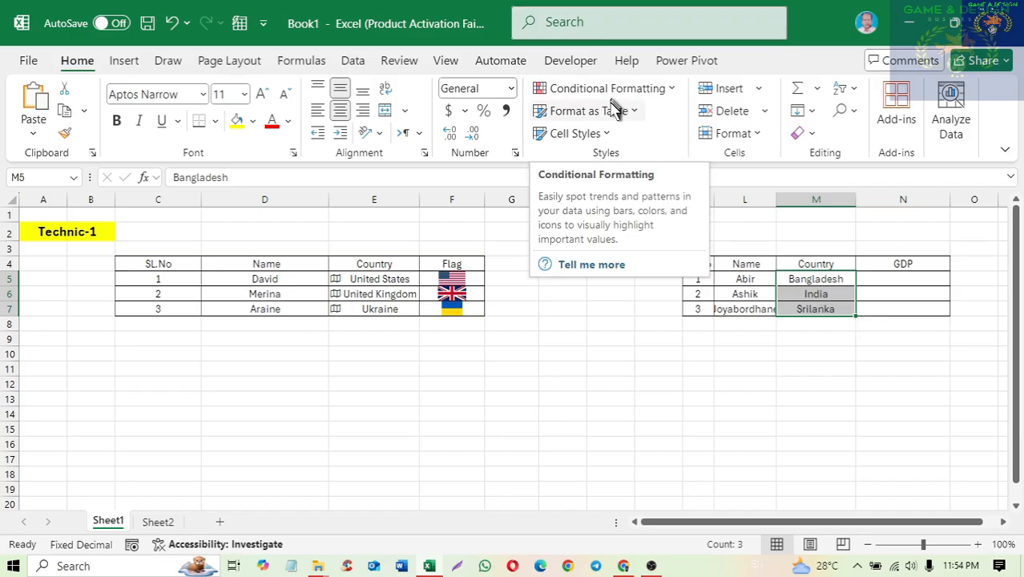
{"action": "left_click", "coordinate": [353, 63]}
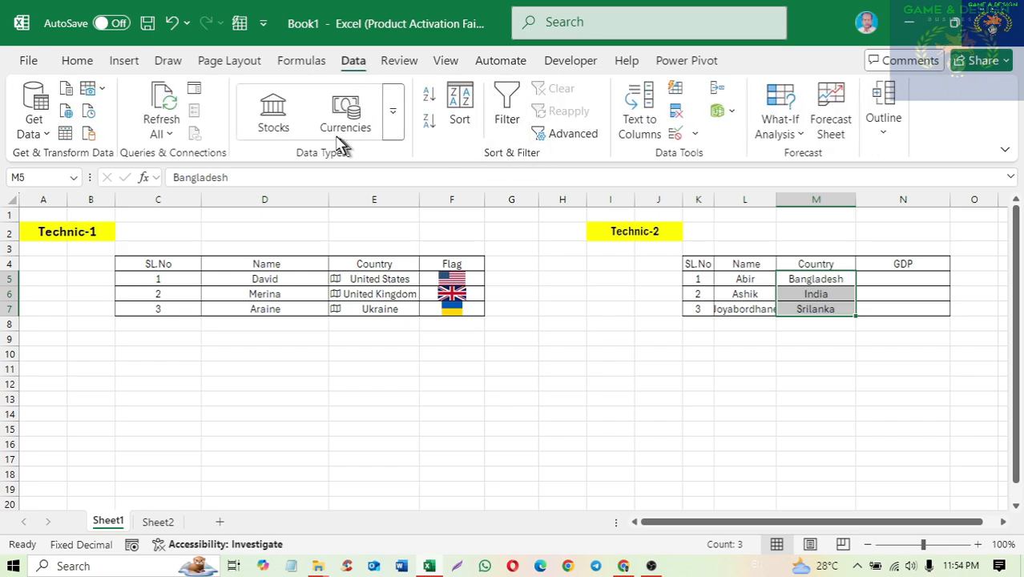
{"action": "left_click", "coordinate": [391, 125]}
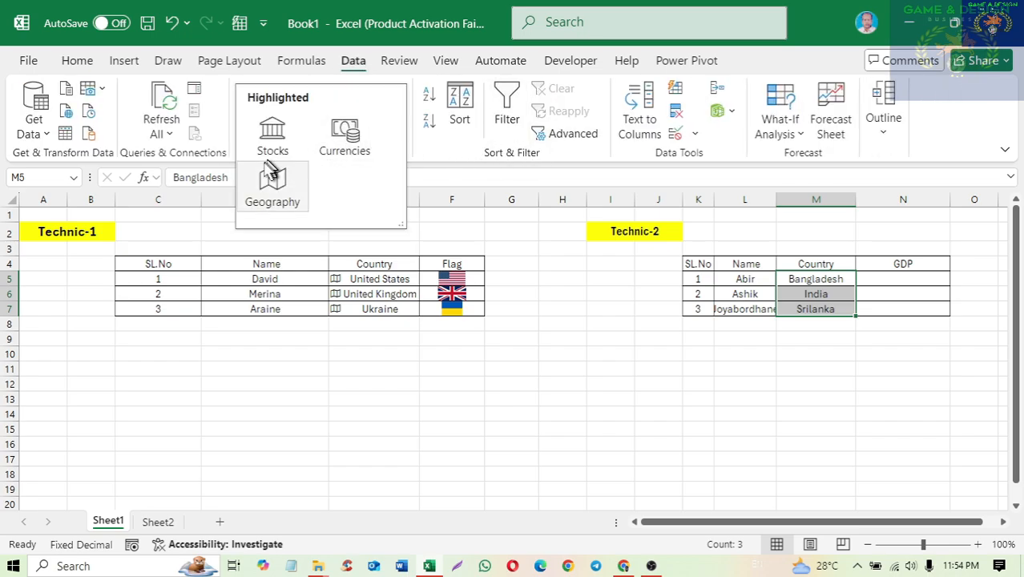
{"action": "left_click", "coordinate": [273, 192]}
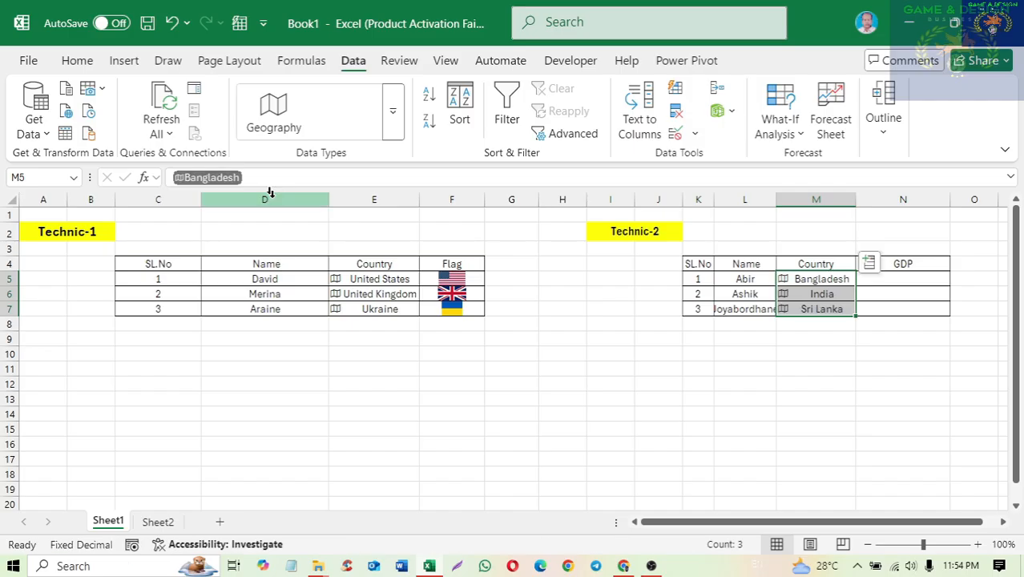
Step: Extract the GDP field from the Bangladesh Geography cell in M5 into N5
{"action": "left_click", "coordinate": [783, 282]}
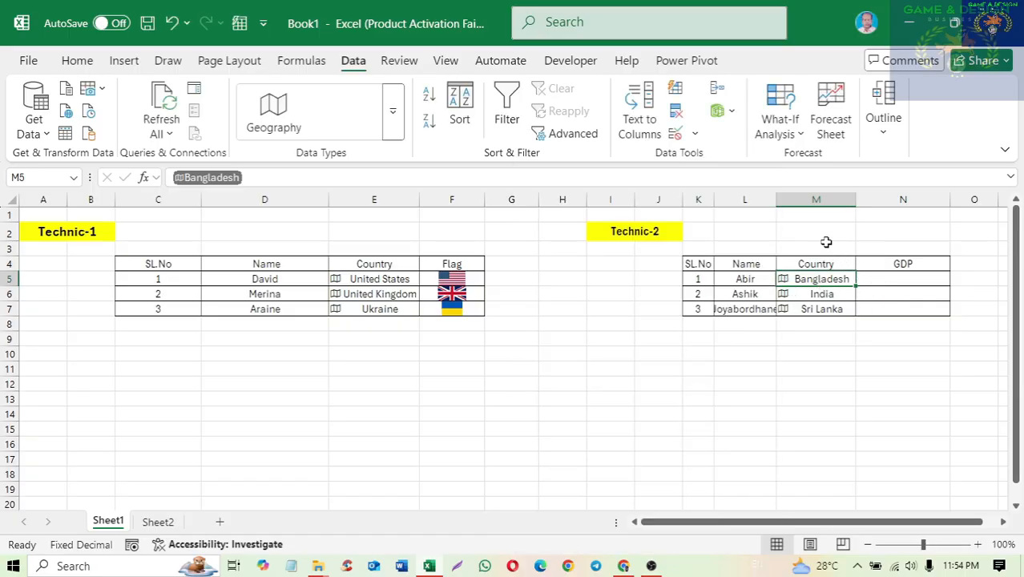
{"action": "key", "text": "Escape"}
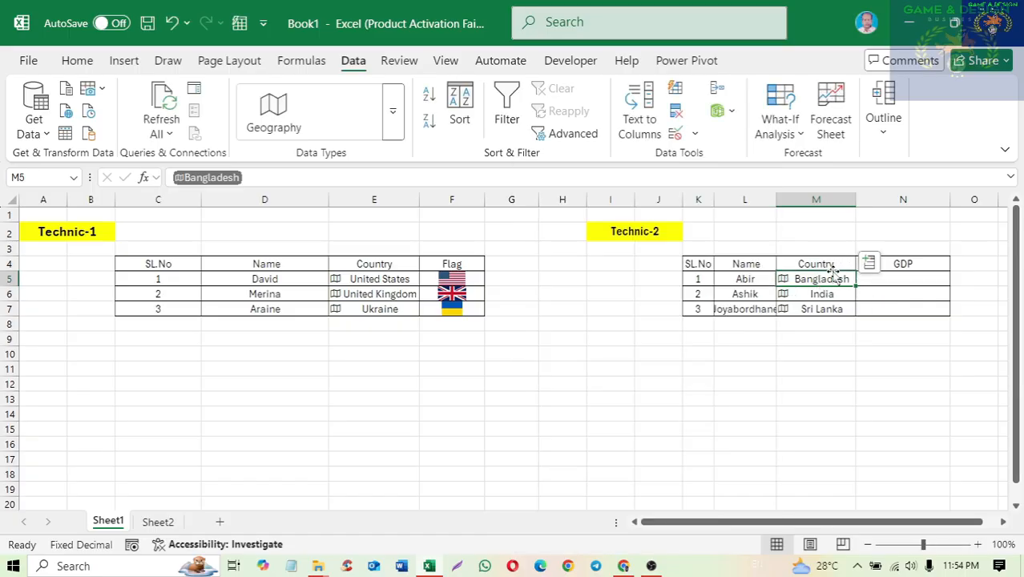
{"action": "left_click", "coordinate": [874, 264]}
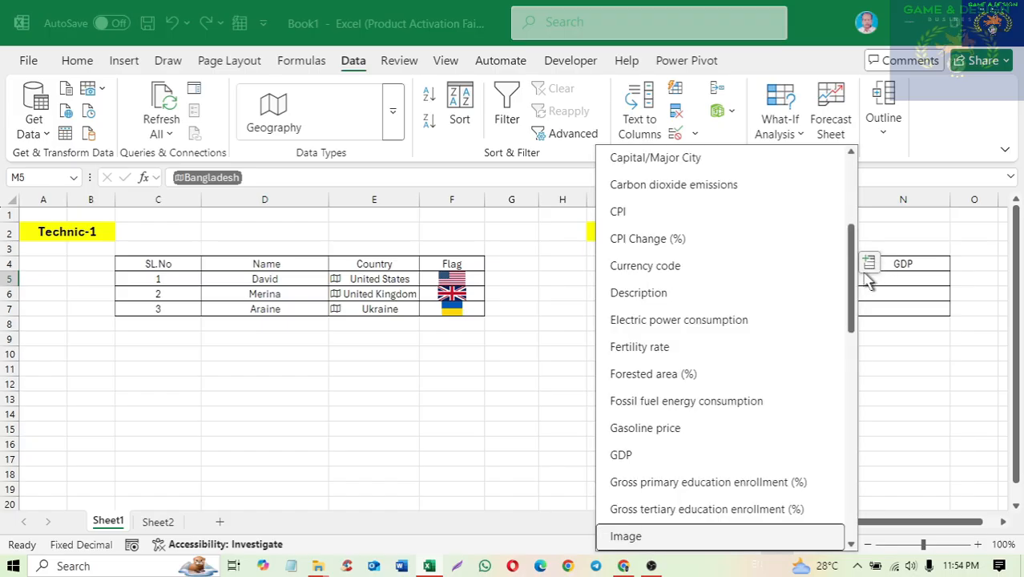
{"action": "left_click_drag", "start_coordinate": [854, 279], "coordinate": [854, 287]}
{"action": "left_click_drag", "start_coordinate": [858, 343], "coordinate": [841, 325]}
{"action": "left_click", "coordinate": [611, 241]}
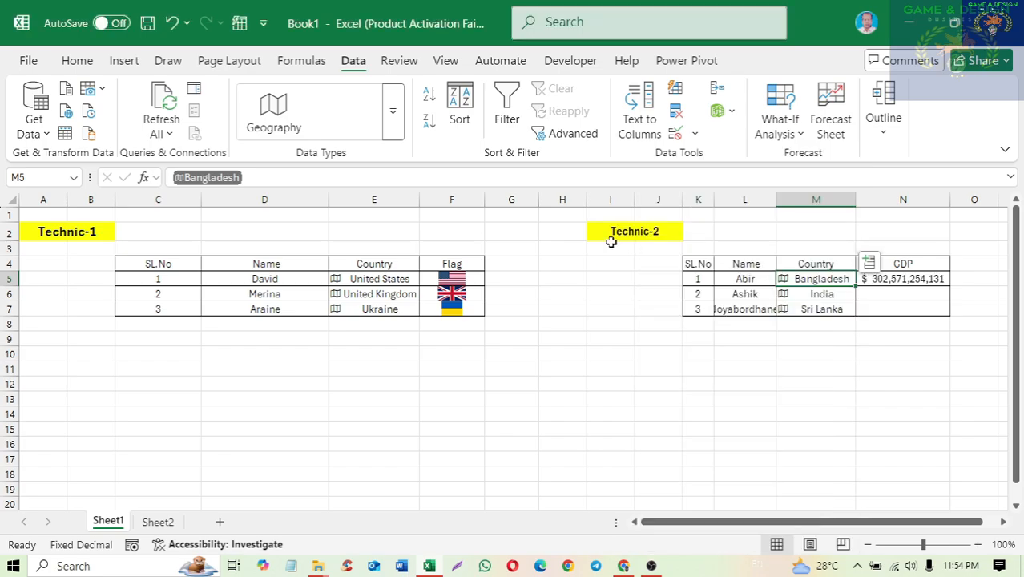
Step: Fill the GDP formula from N5 down to N7 and autofit the width of column N
{"action": "left_click", "coordinate": [942, 282]}
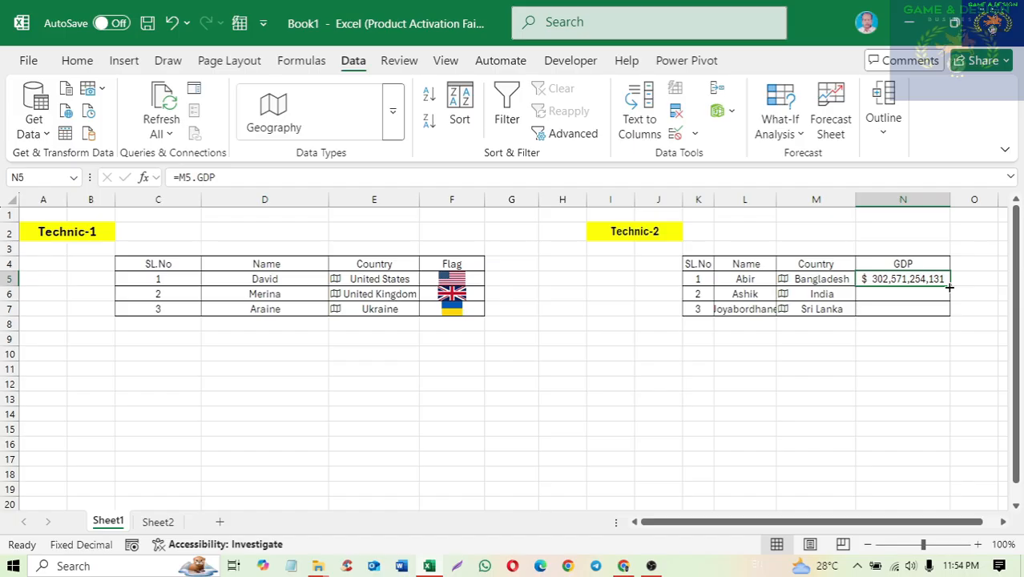
{"action": "double_click", "coordinate": [949, 287]}
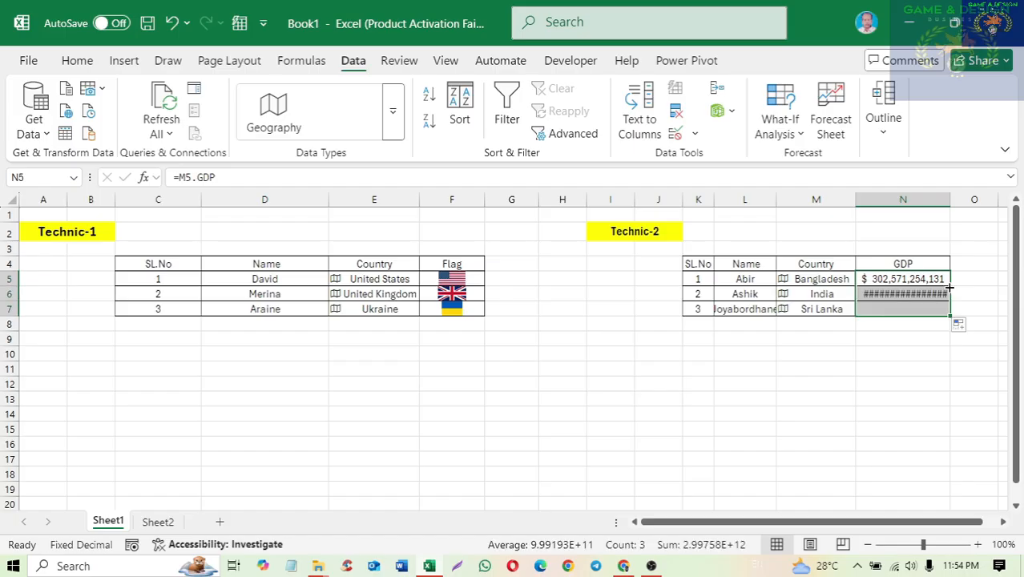
{"action": "double_click", "coordinate": [948, 199]}
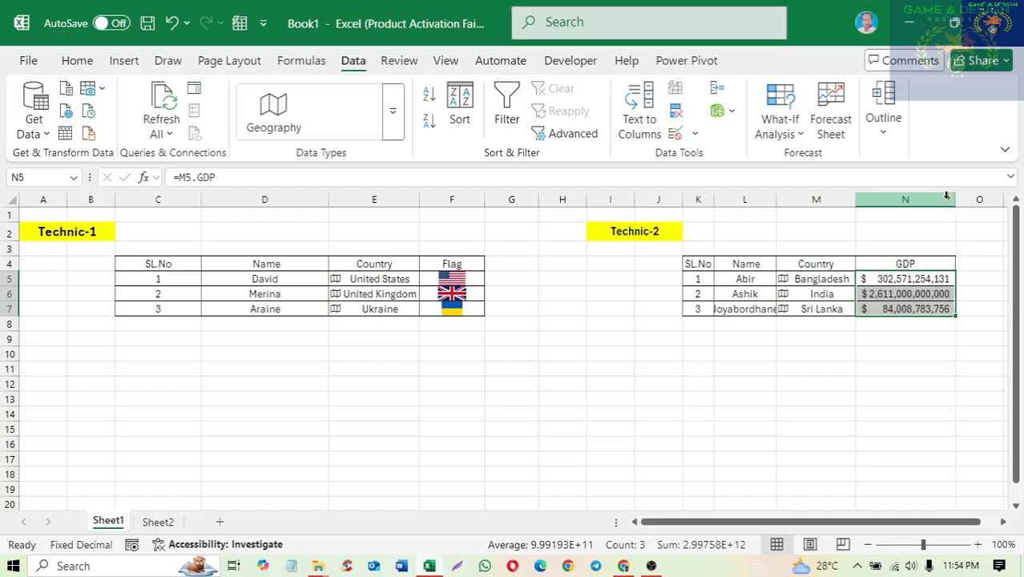
{"action": "left_click", "coordinate": [862, 396]}
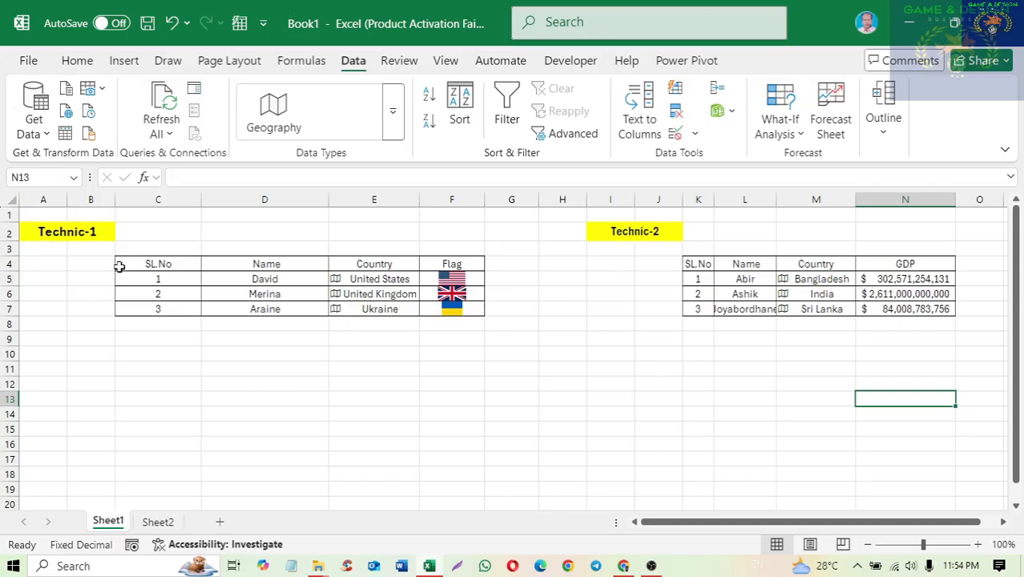
Step: Select the entire row 4 holding the headers of both tables, ready for formatting
{"action": "left_click", "coordinate": [8, 265]}
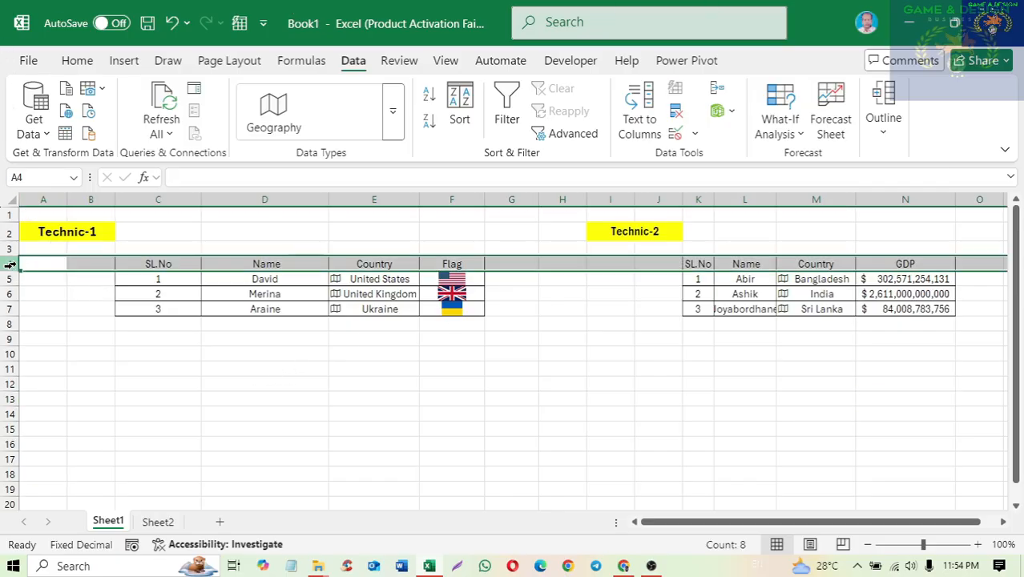
{"action": "left_click", "coordinate": [74, 63]}
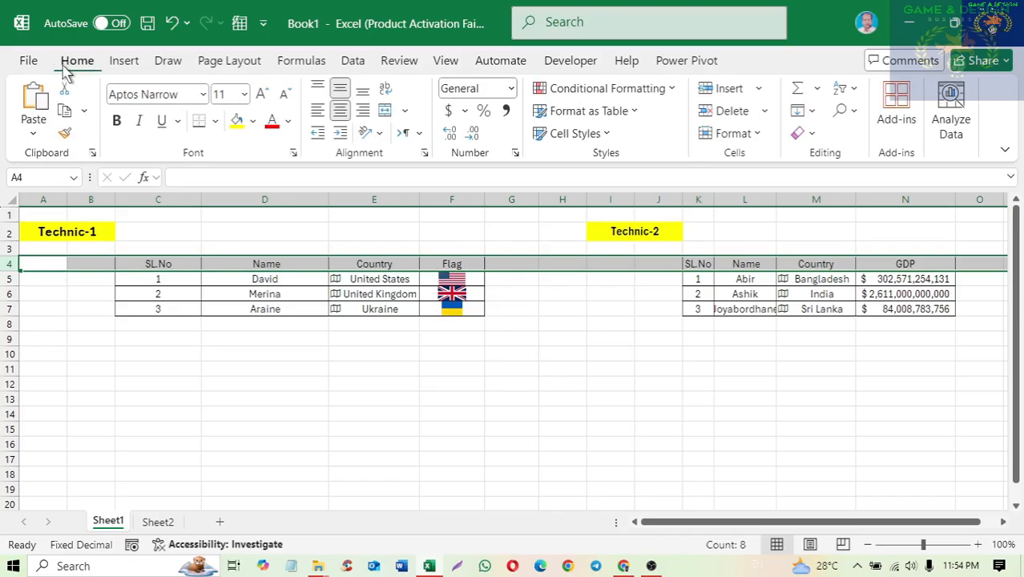